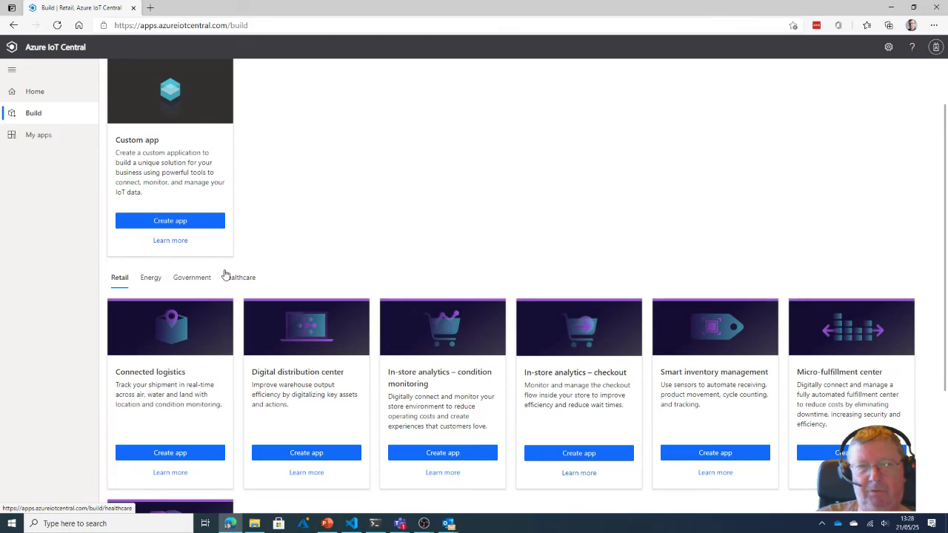
Look through the Energy and Healthcare app templates and start creating a custom app
click(156, 283)
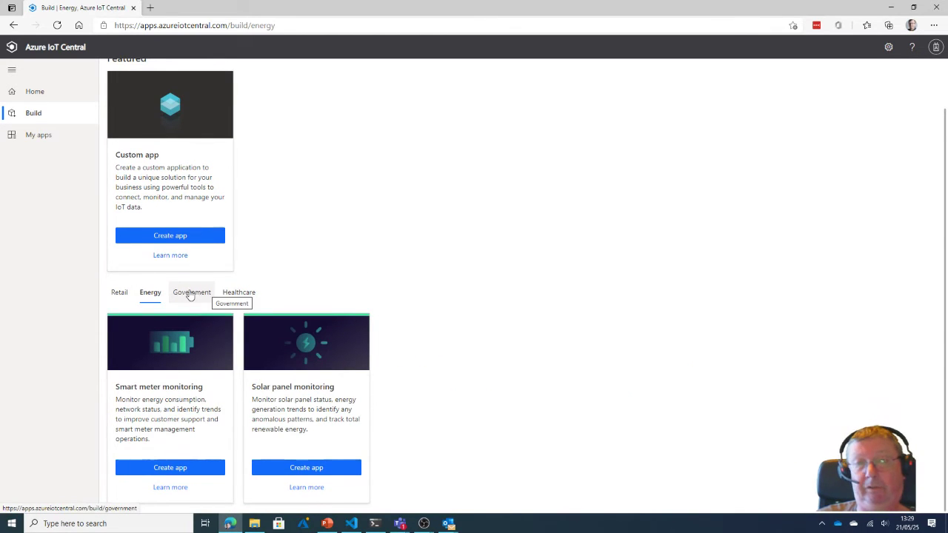
click(242, 295)
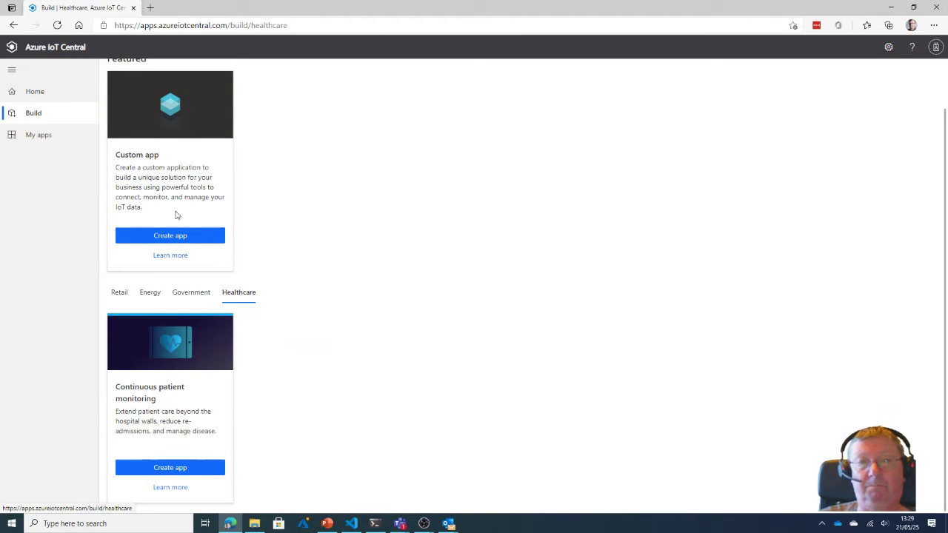
click(181, 236)
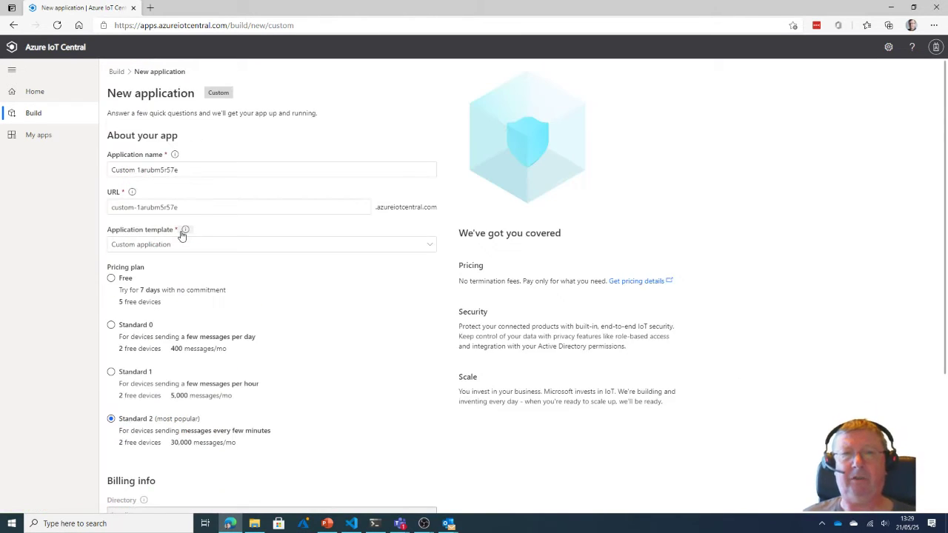
Name the new application Iceland Demo
click(197, 165)
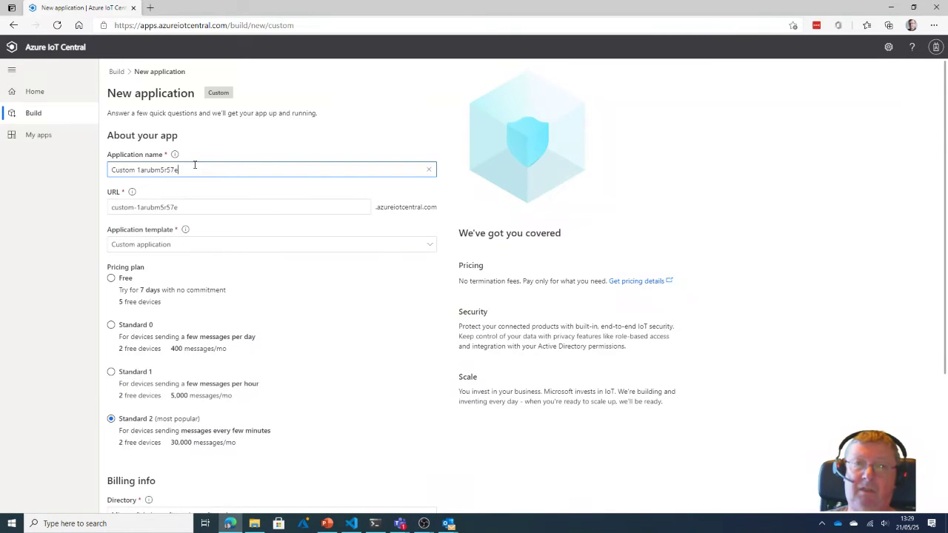
drag(195, 164, 109, 165)
text(Iceland)
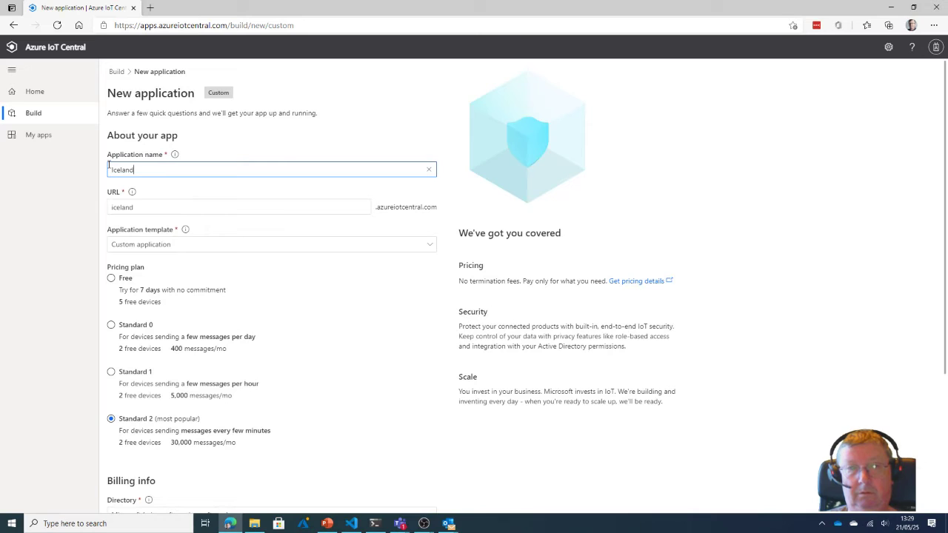
text( Demo)
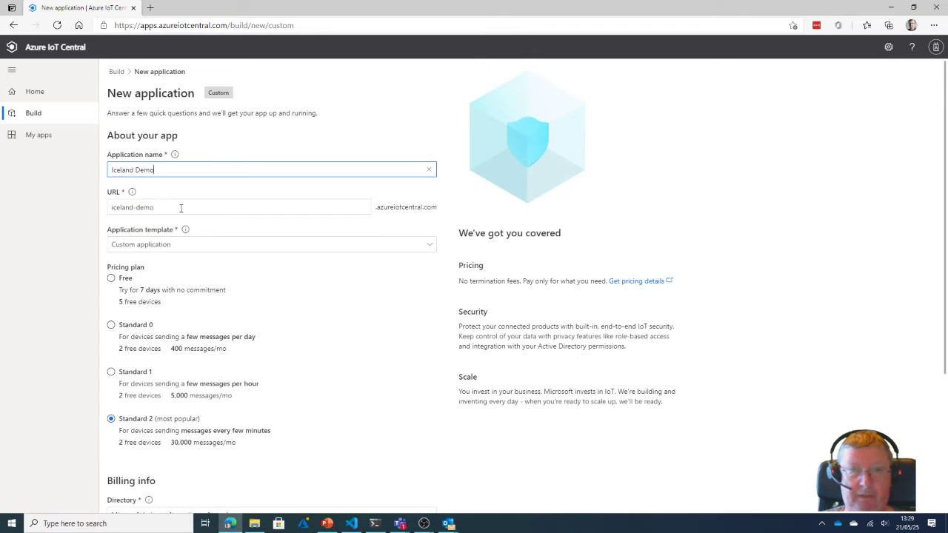
click(147, 294)
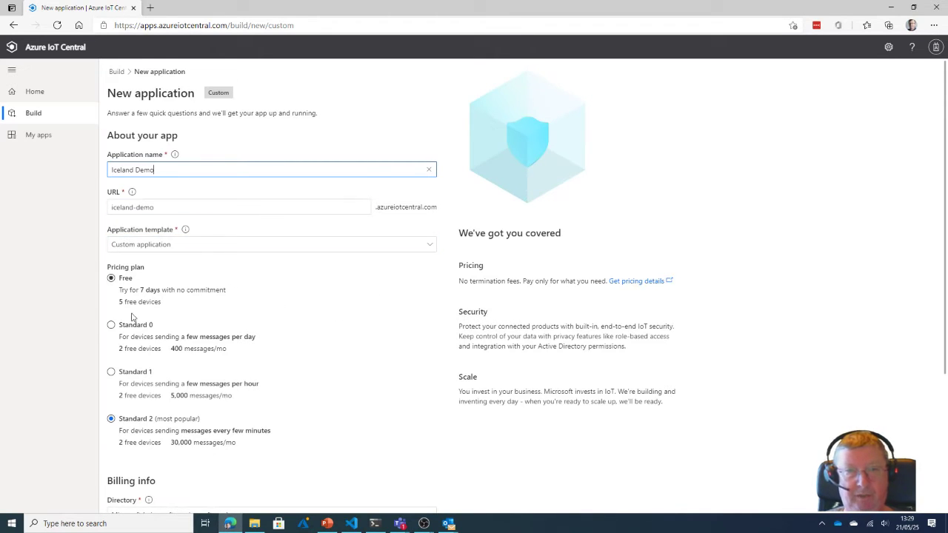
click(221, 370)
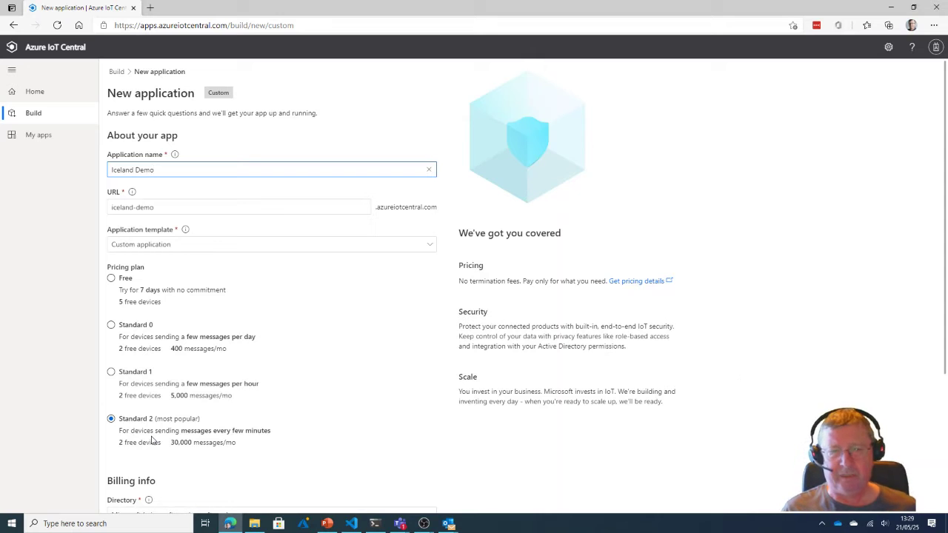
Select the AIA-Personal-MST01 subscription and the West Europe location, and create the application
scroll(157, 436, down, 3)
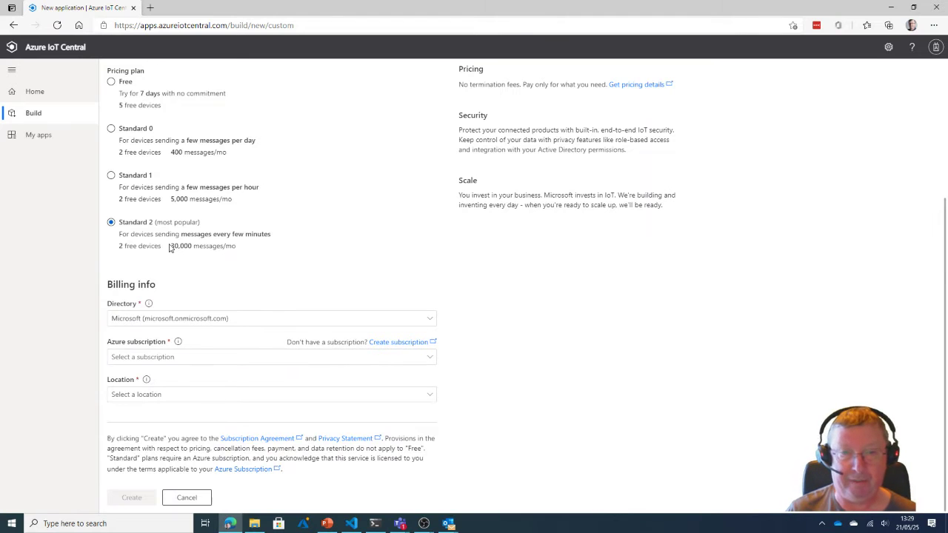
click(208, 357)
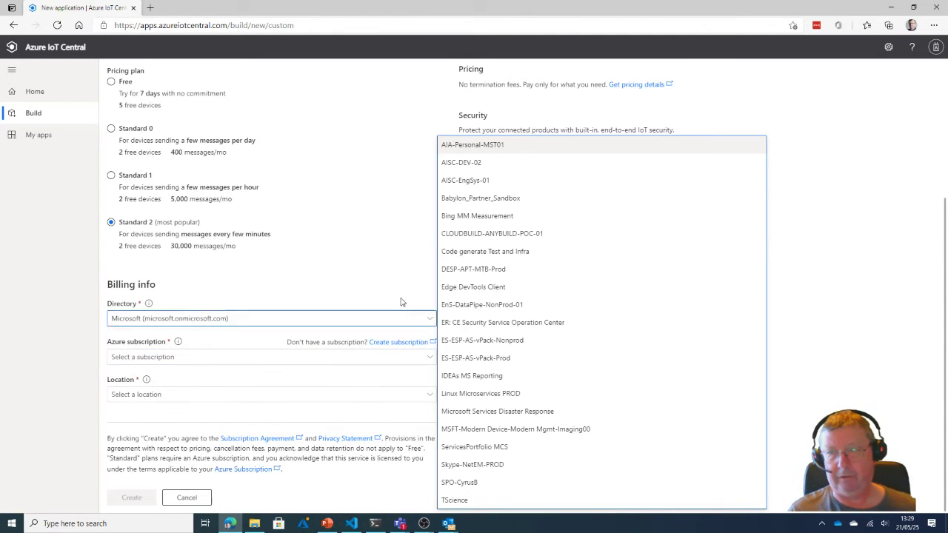
click(458, 149)
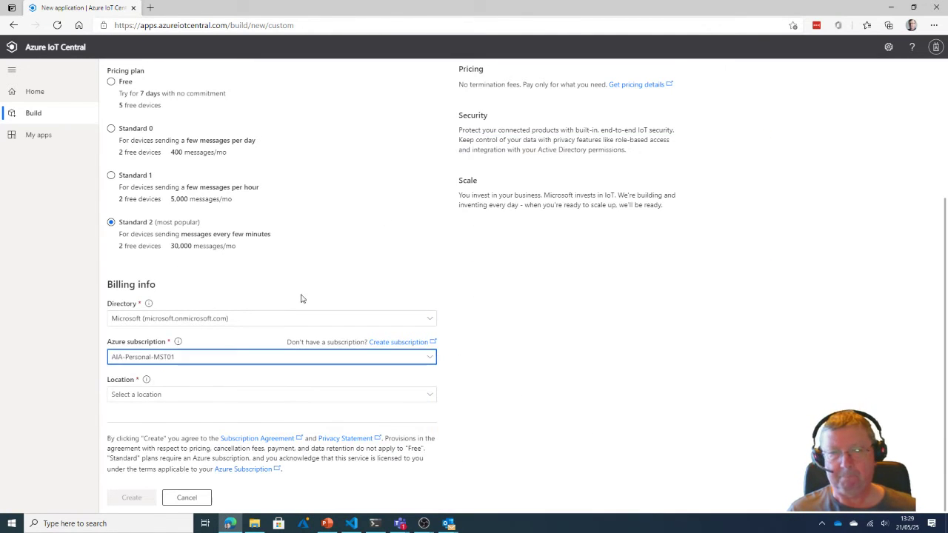
click(173, 394)
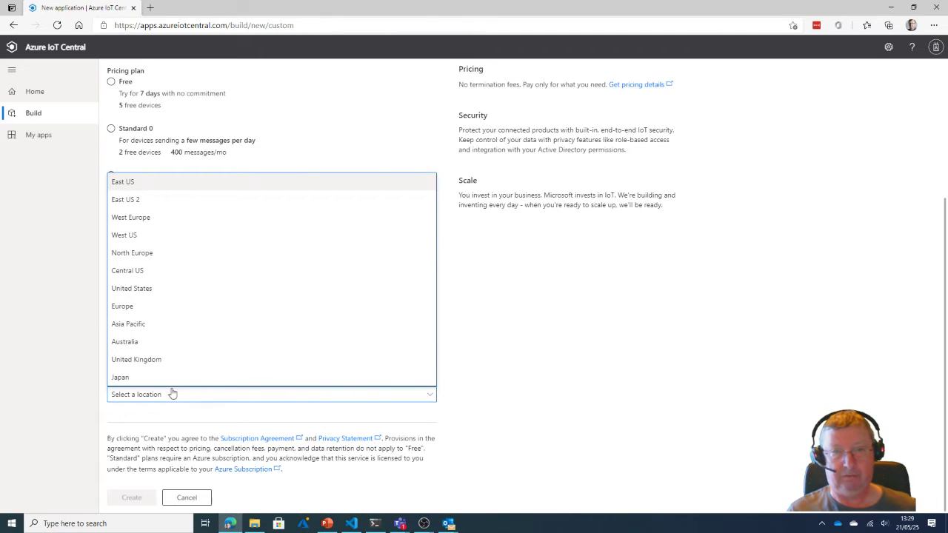
click(124, 217)
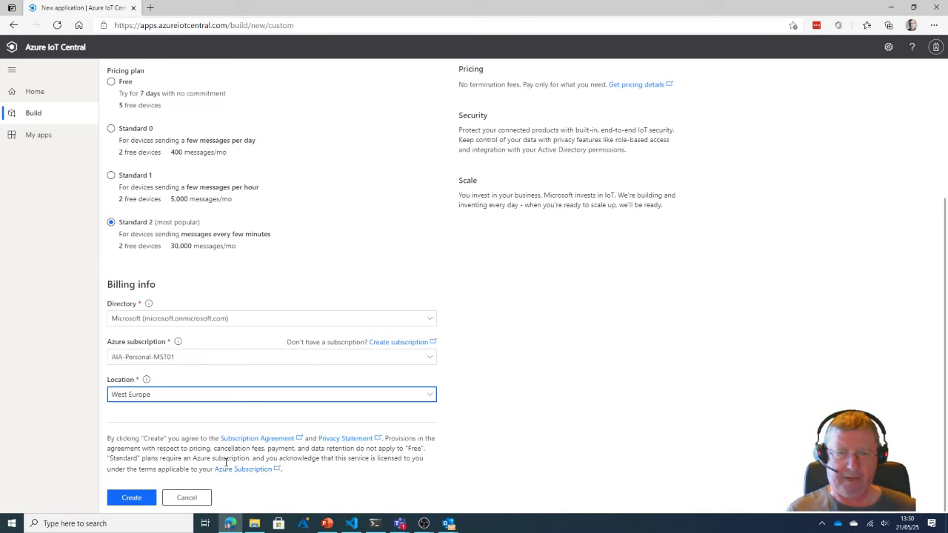
click(141, 498)
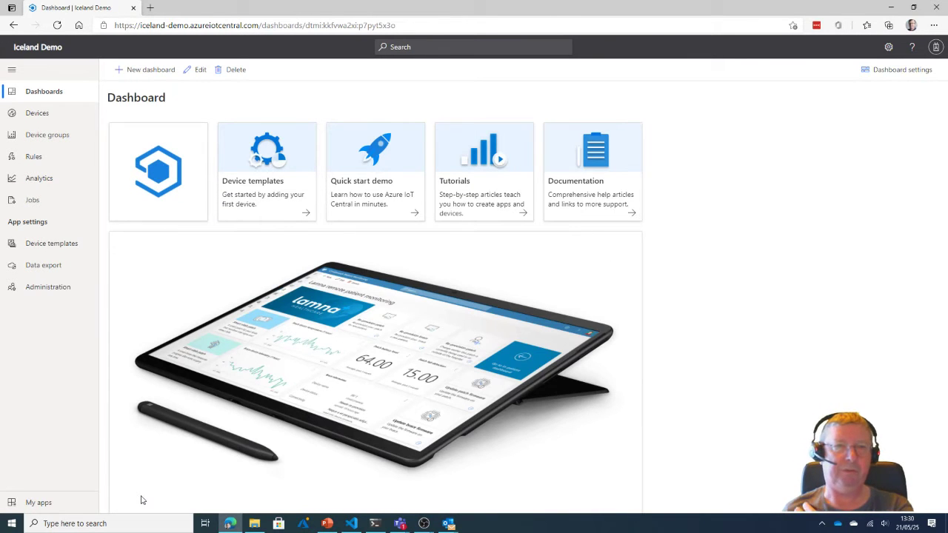
Start a new device template and examine the featured and preconfigured device types on offer
click(64, 247)
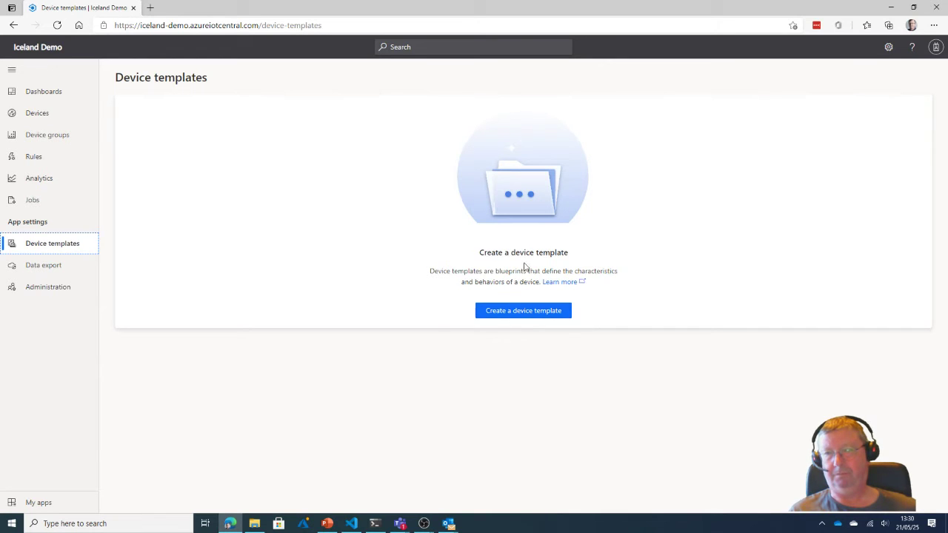
click(536, 311)
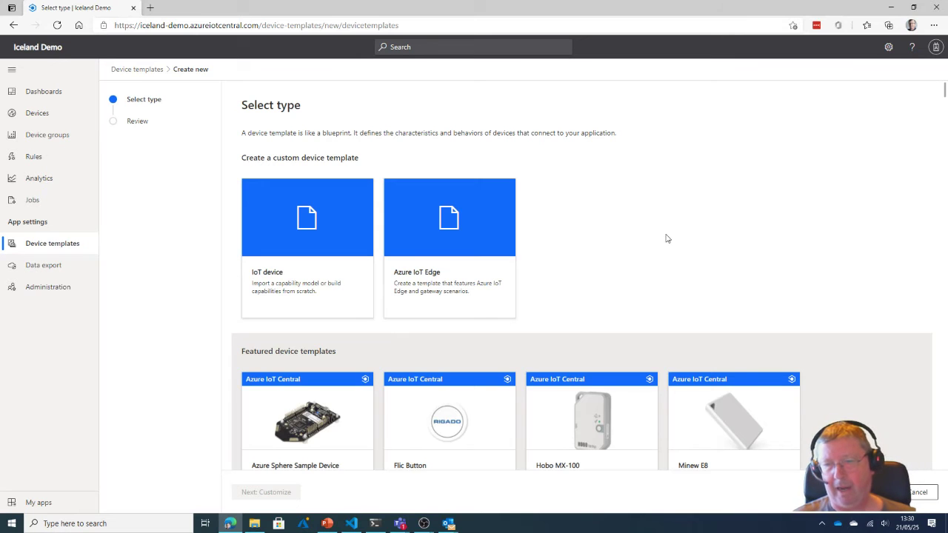
scroll(666, 239, down, 3)
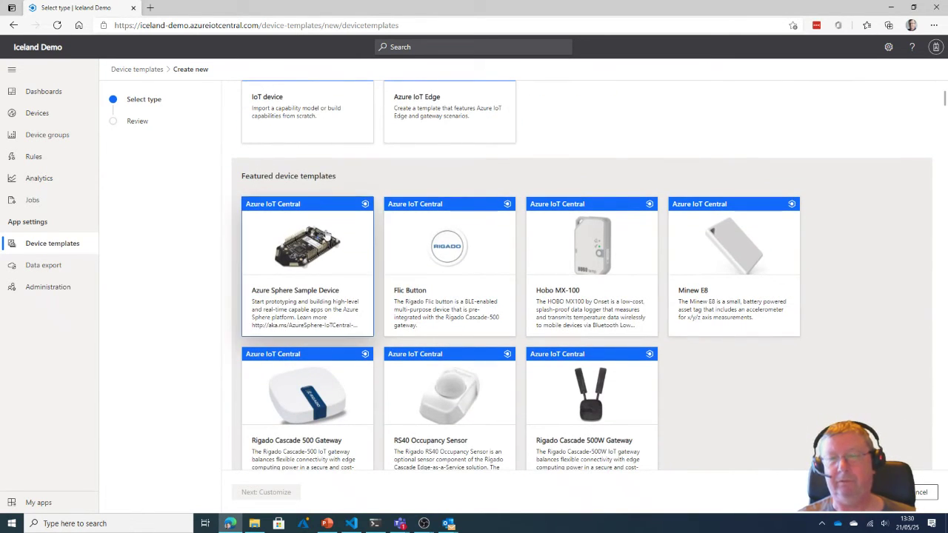
scroll(602, 292, down, 2)
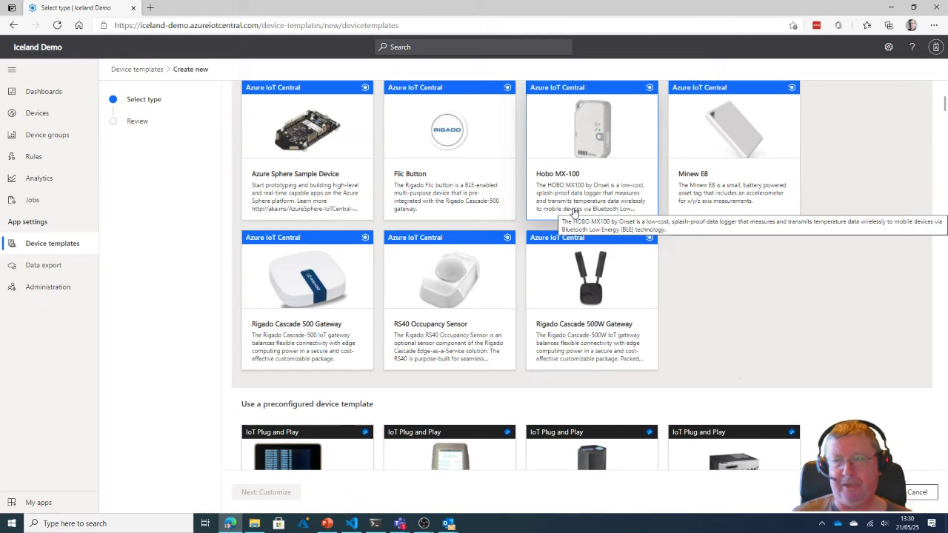
scroll(575, 213, down, 4)
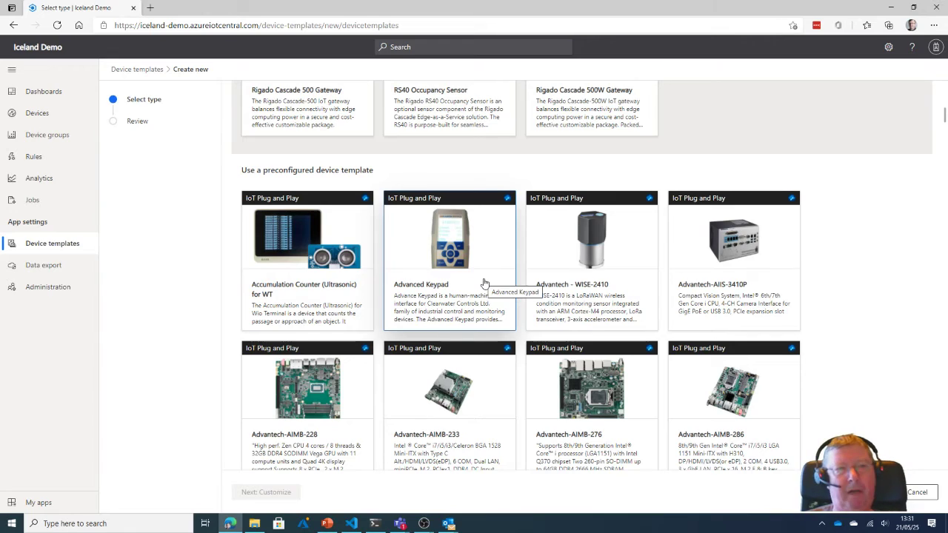
scroll(485, 284, down, 2)
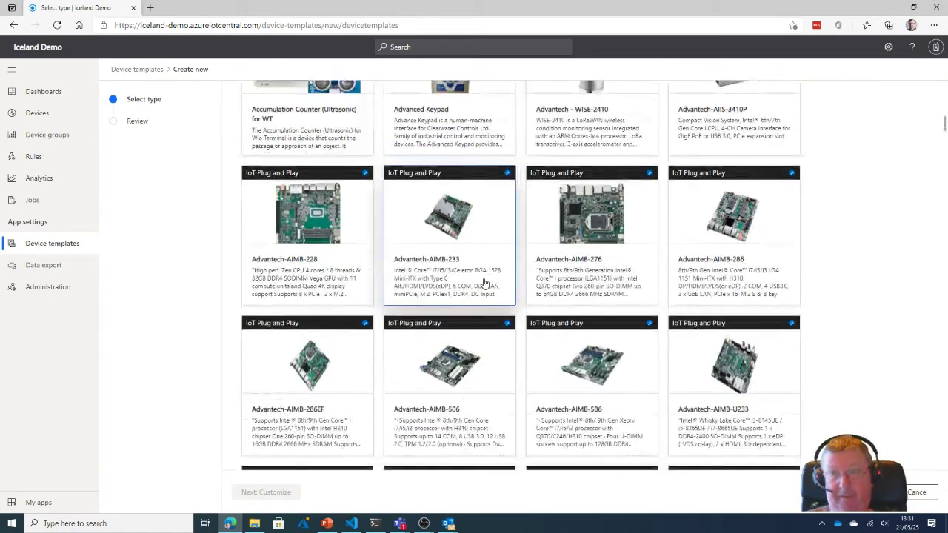
scroll(485, 283, down, 3)
scroll(485, 284, up, 6)
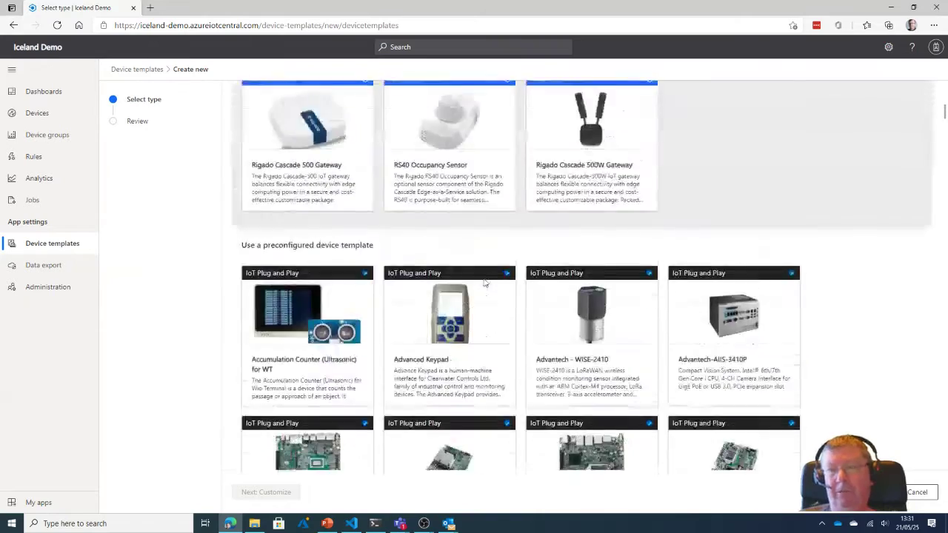
scroll(484, 284, up, 5)
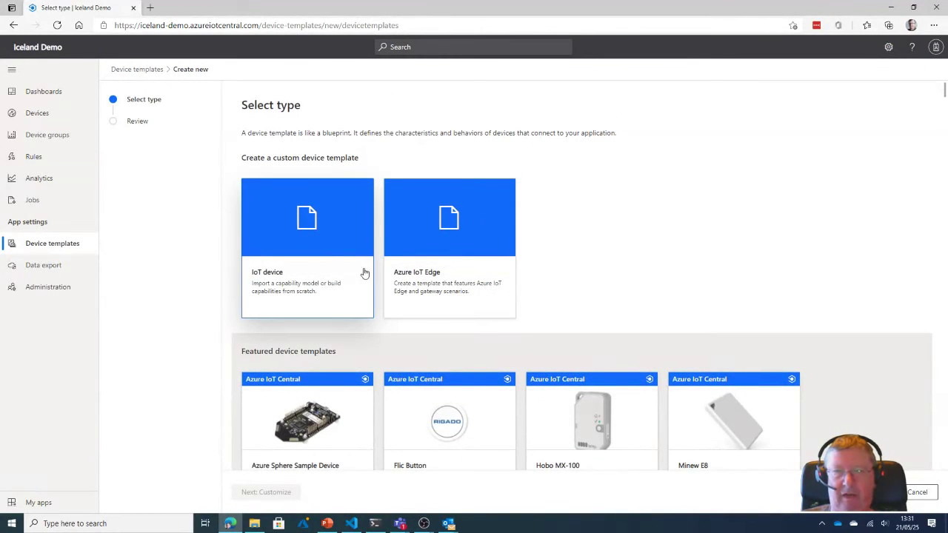
click(280, 237)
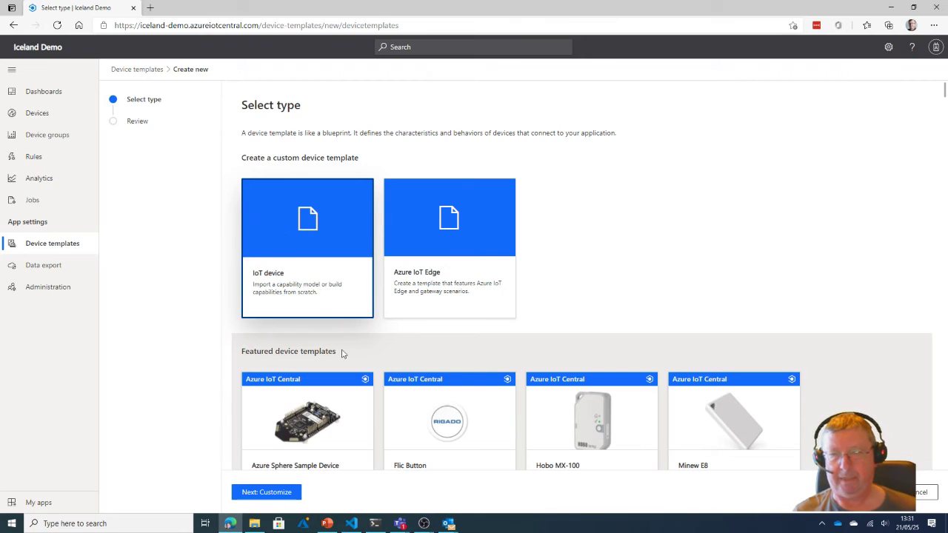
scroll(353, 356, down, 2)
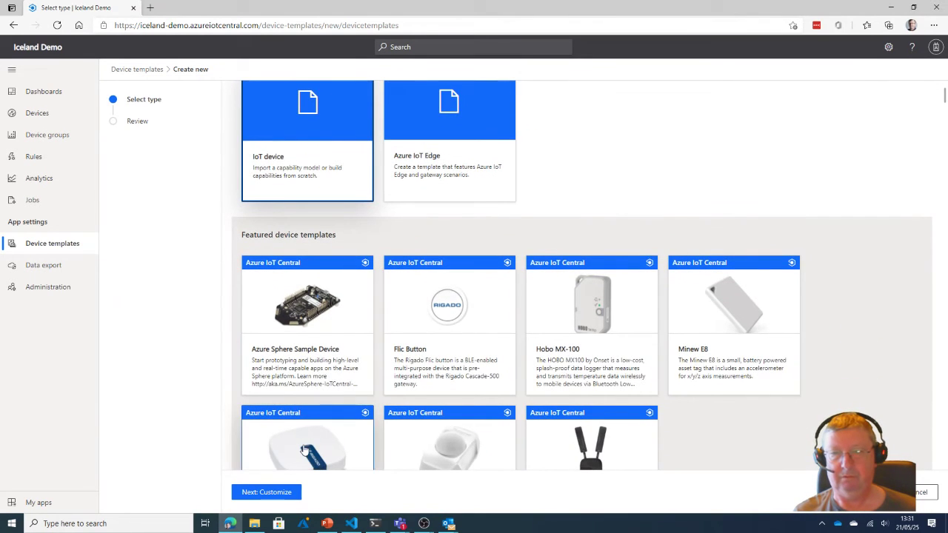
click(291, 492)
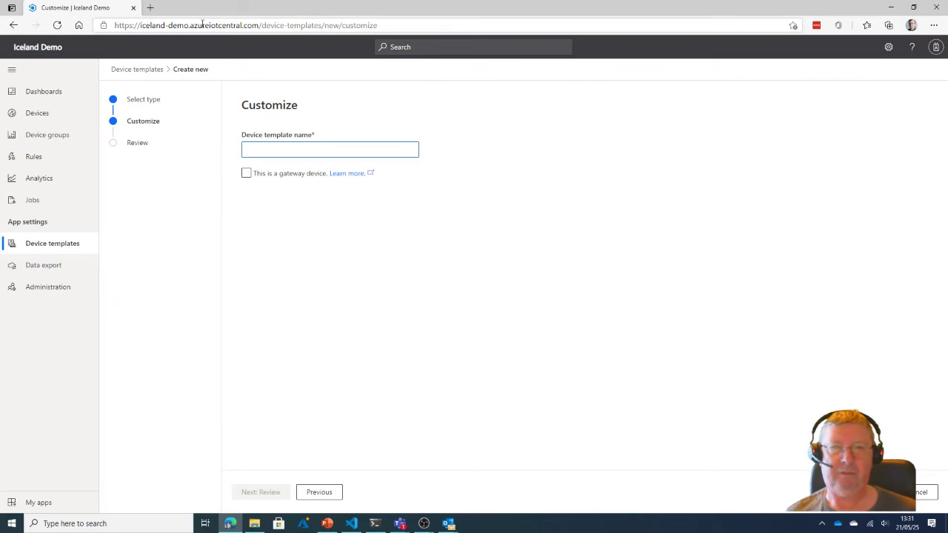
click(155, 70)
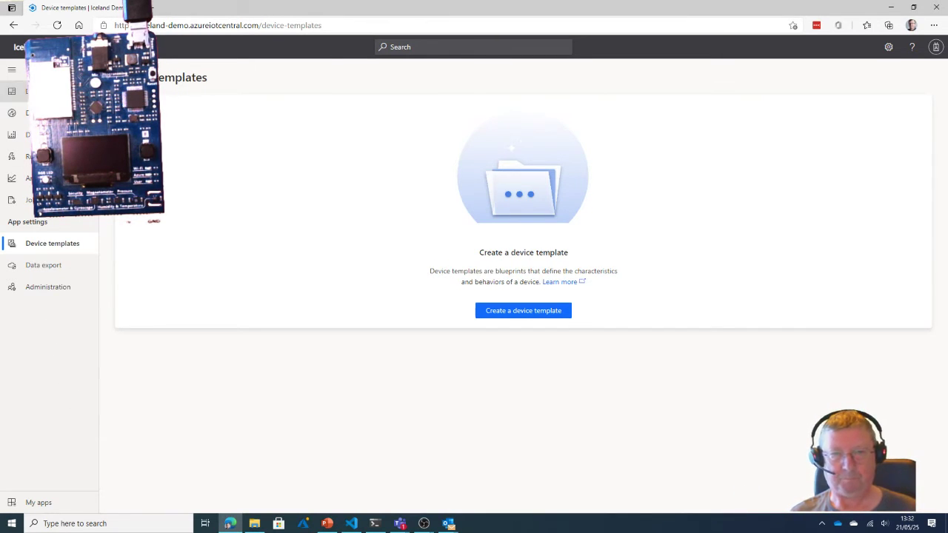
Open the SAS-IoT-Devices enrollment group in the application's device connection settings and copy its ID scope
click(49, 287)
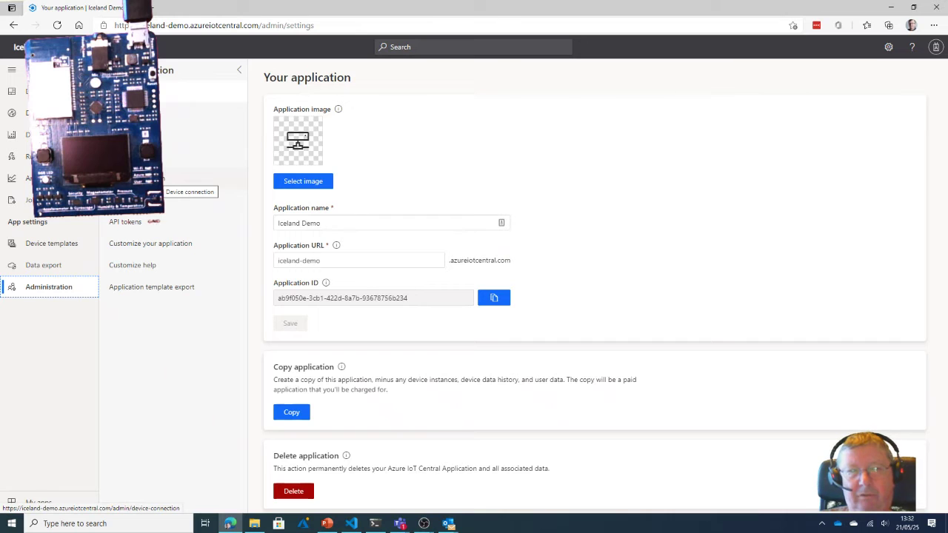
click(141, 178)
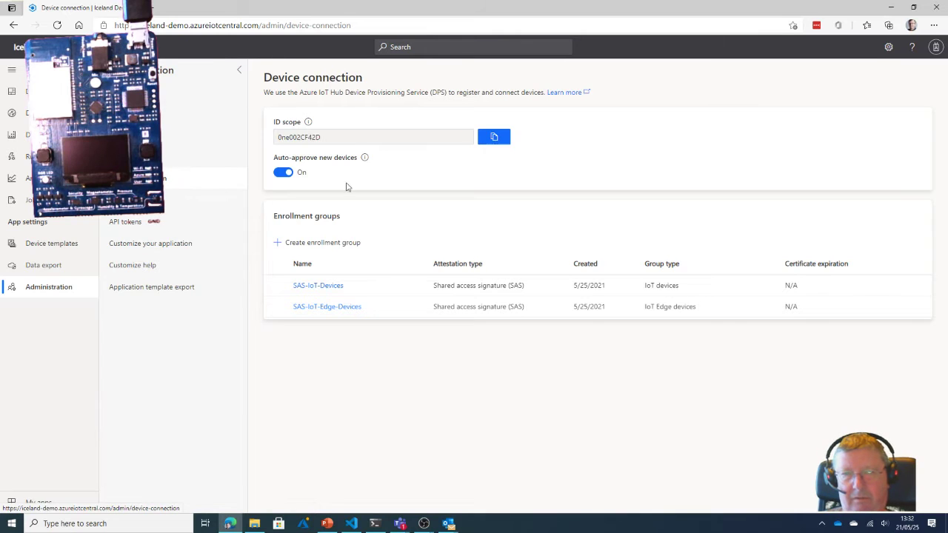
click(324, 289)
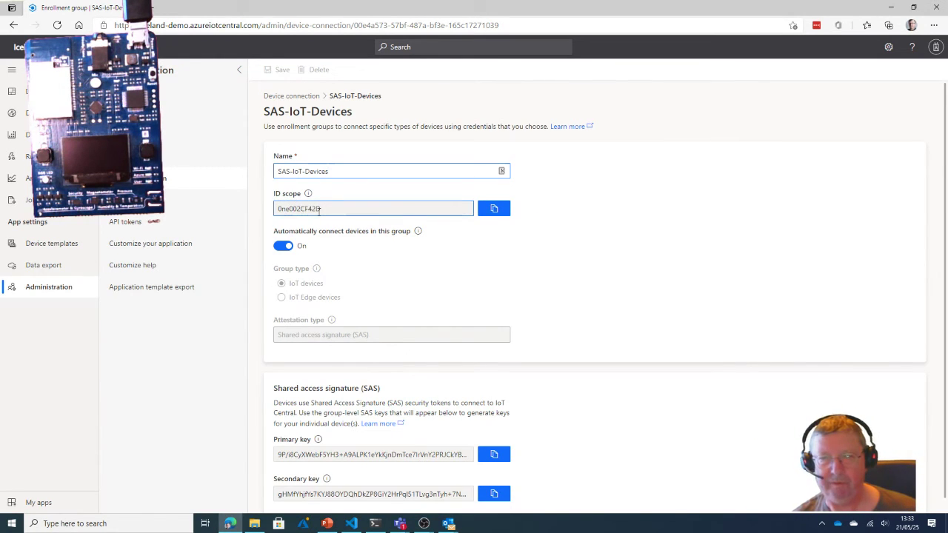
click(496, 212)
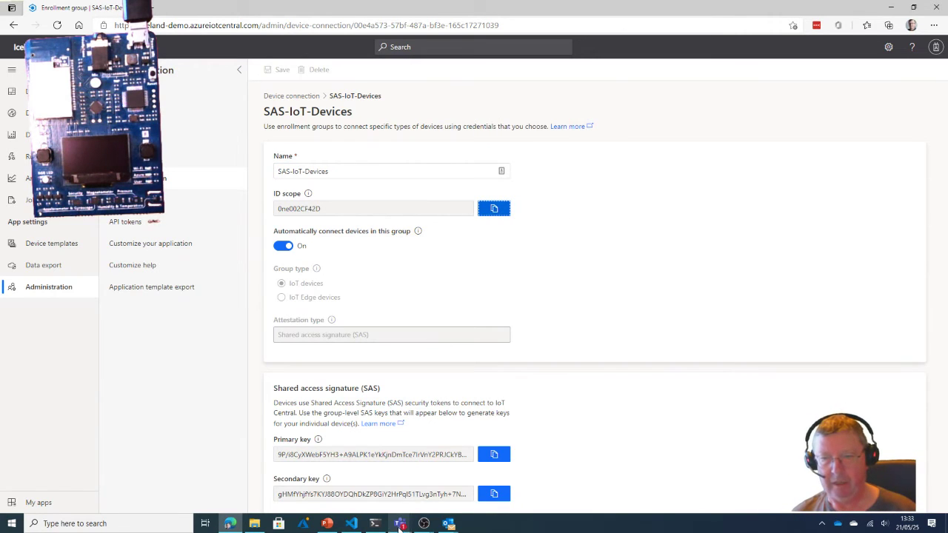
Switch to Visual Studio Code and replace the IOT_DPS_ID_SCOPE value in azure_config.h with the copied ID scope
click(360, 523)
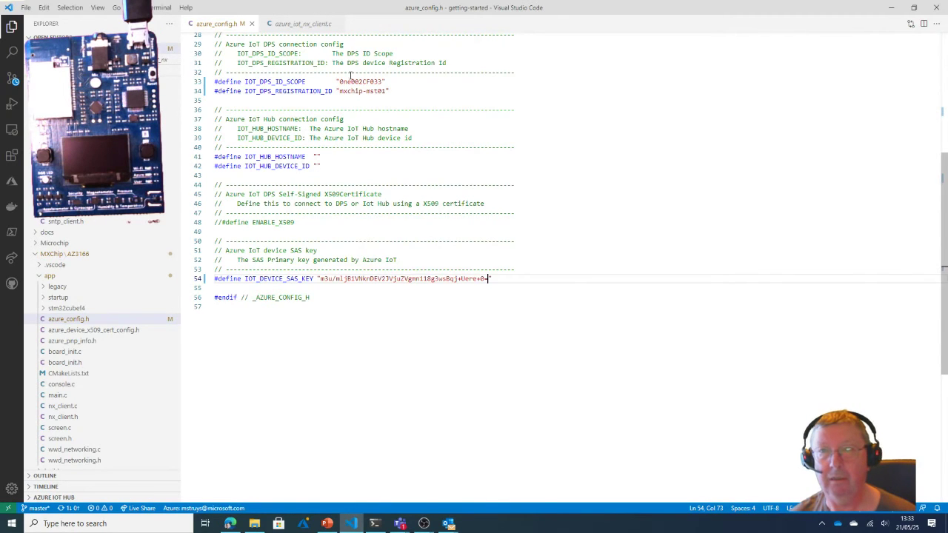
click(348, 81)
double_click(348, 81)
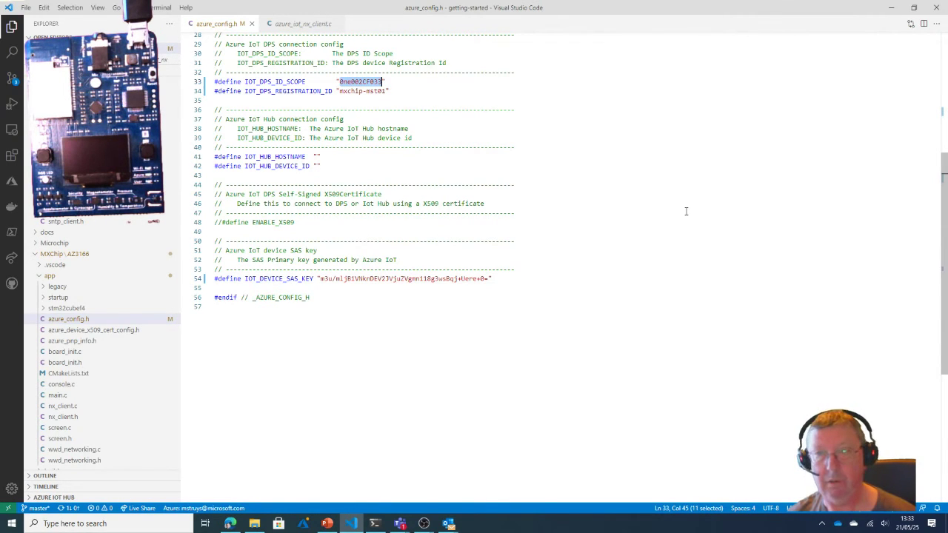
key(ctrl+v)
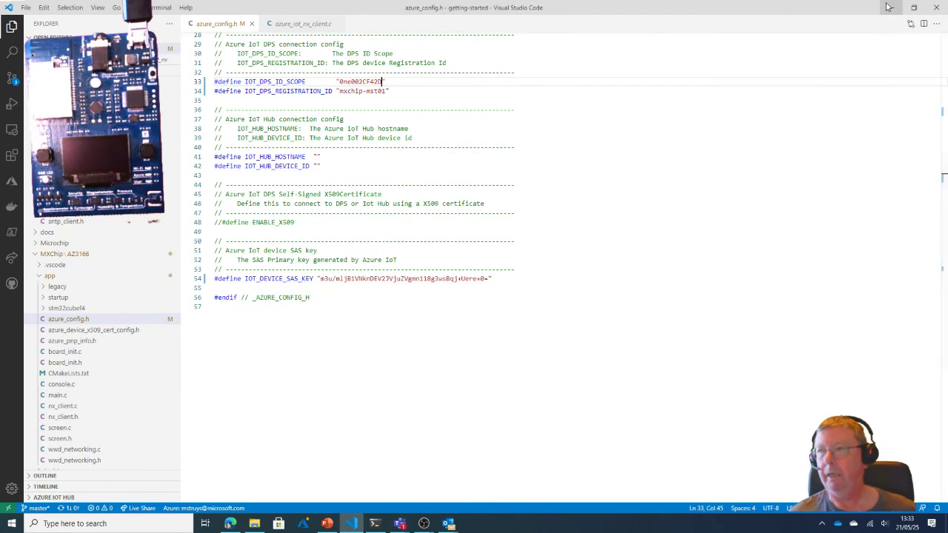
Copy the SAS-IoT-Devices group's primary key from the browser and run the prepared compute-device-key command for mxchip-mst01 with it in the Ubuntu-18.04 terminal
key(alt+Tab)
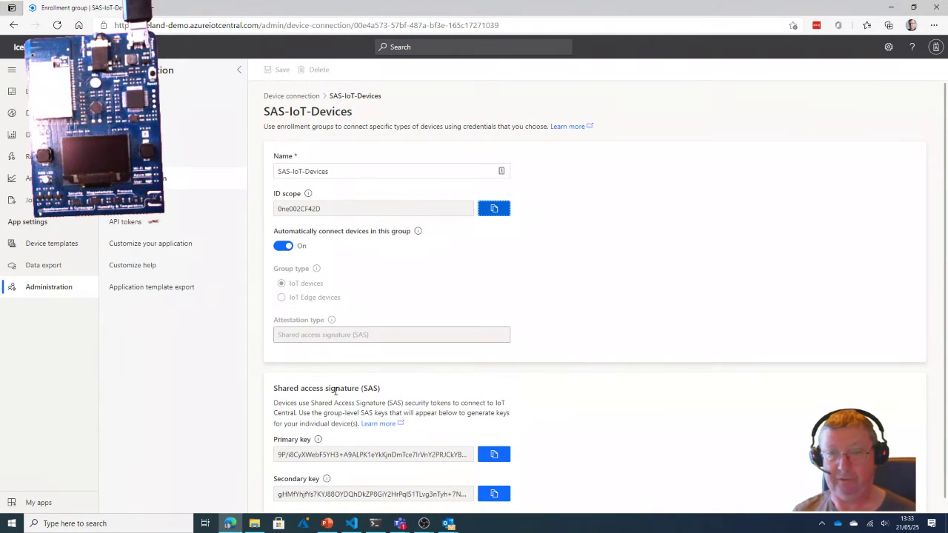
click(495, 456)
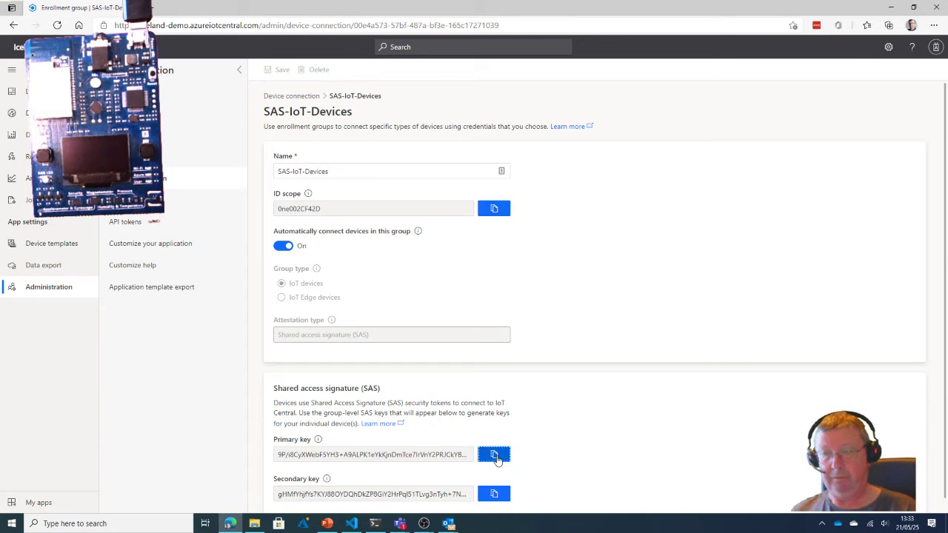
click(375, 523)
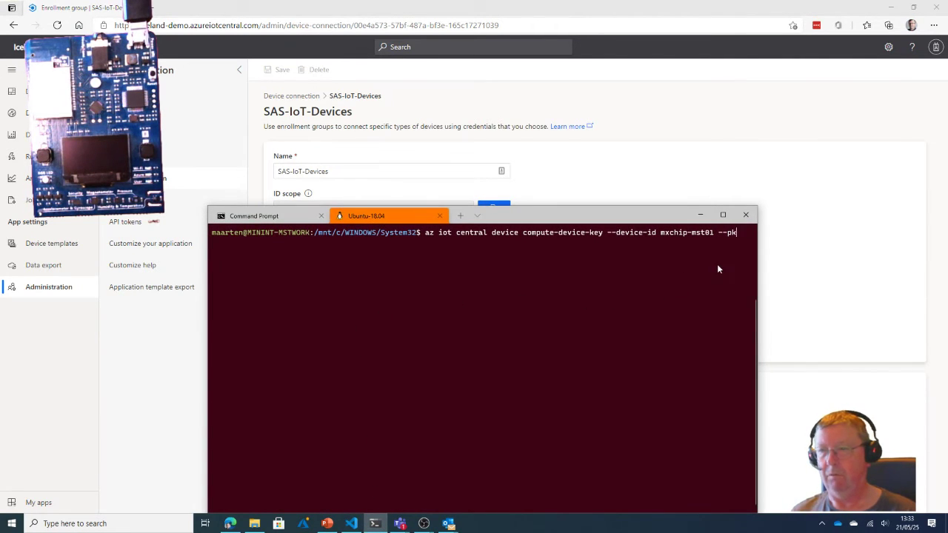
right_click(740, 232)
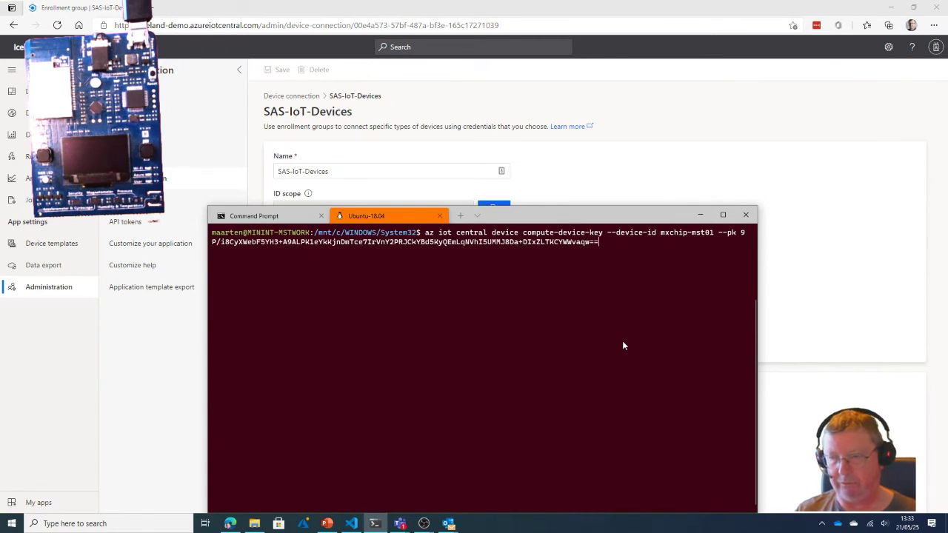
key(Return)
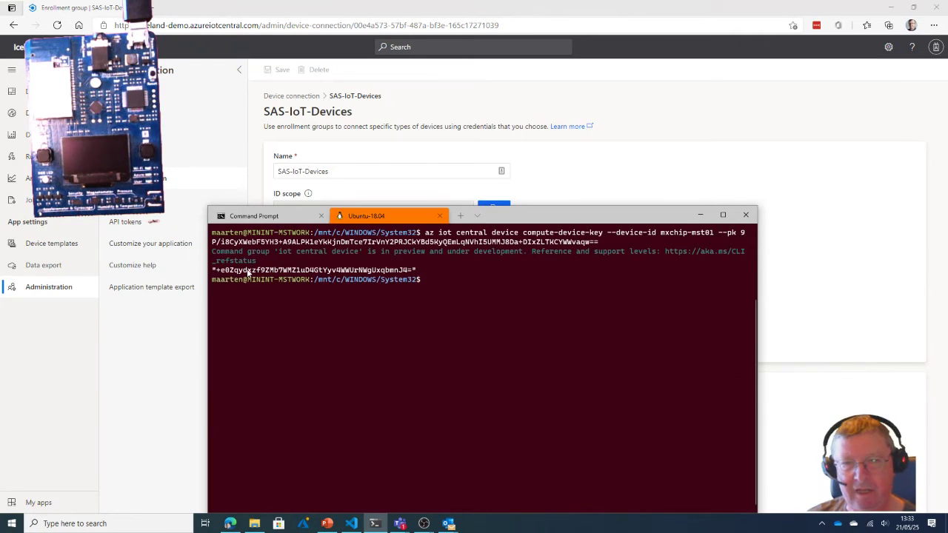
Copy the generated device key and replace the IOT_DEVICE_SAS_KEY value in azure_config.h with it in Visual Studio Code
drag(217, 274, 414, 275)
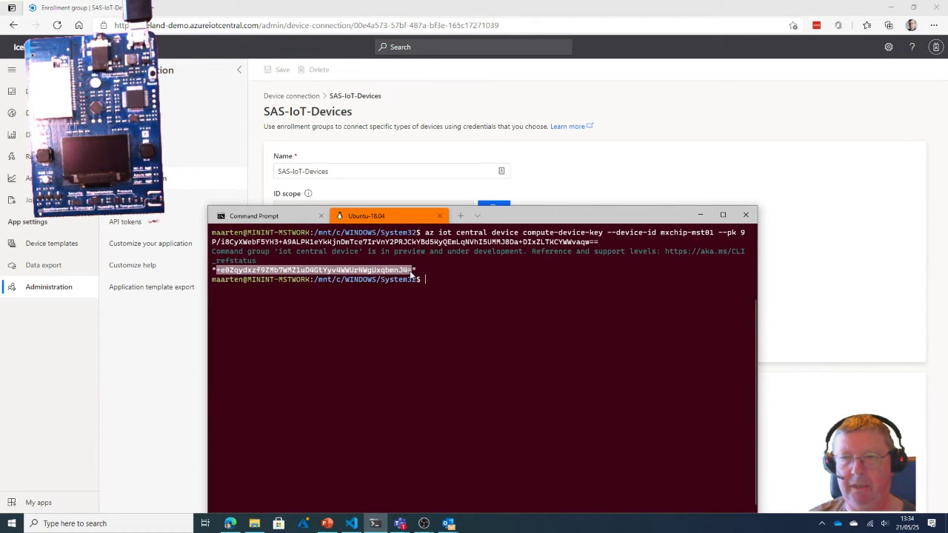
right_click(414, 275)
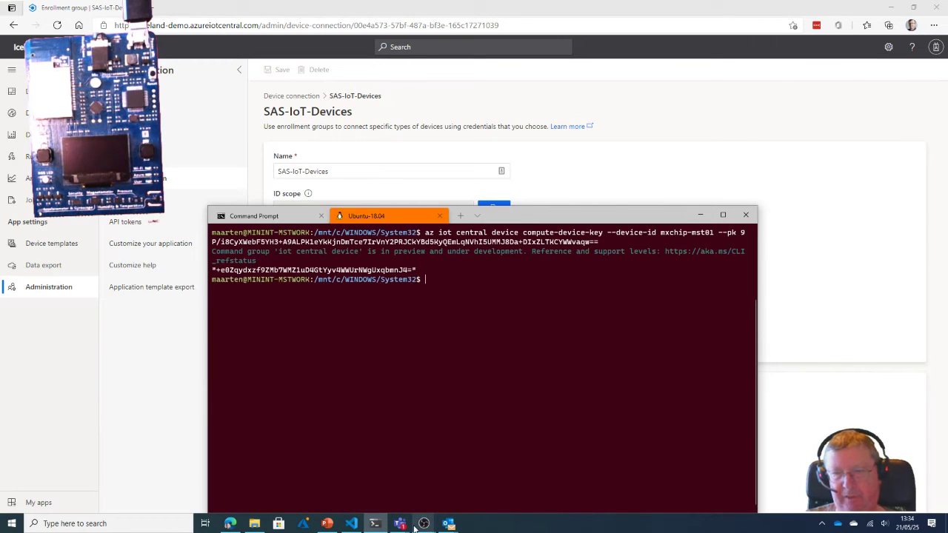
click(351, 526)
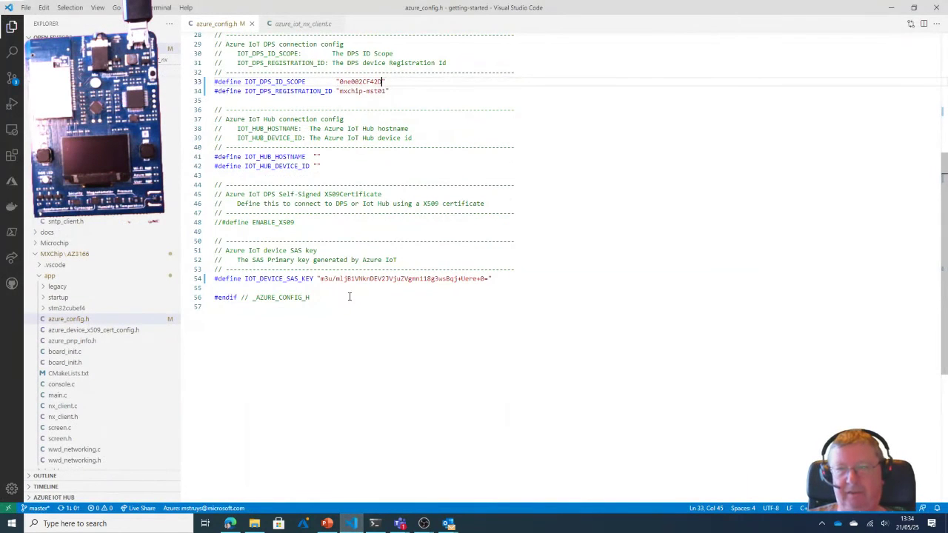
drag(322, 279, 487, 291)
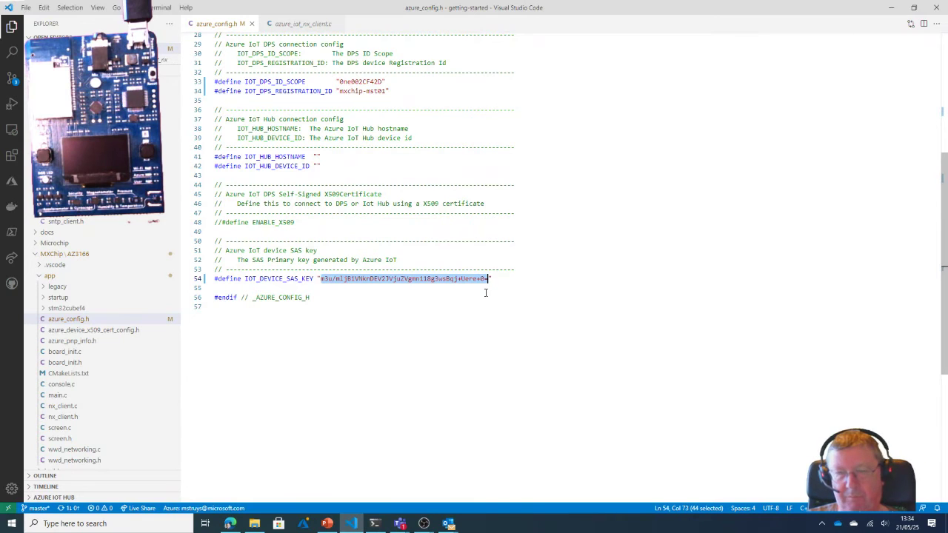
key(ctrl+v)
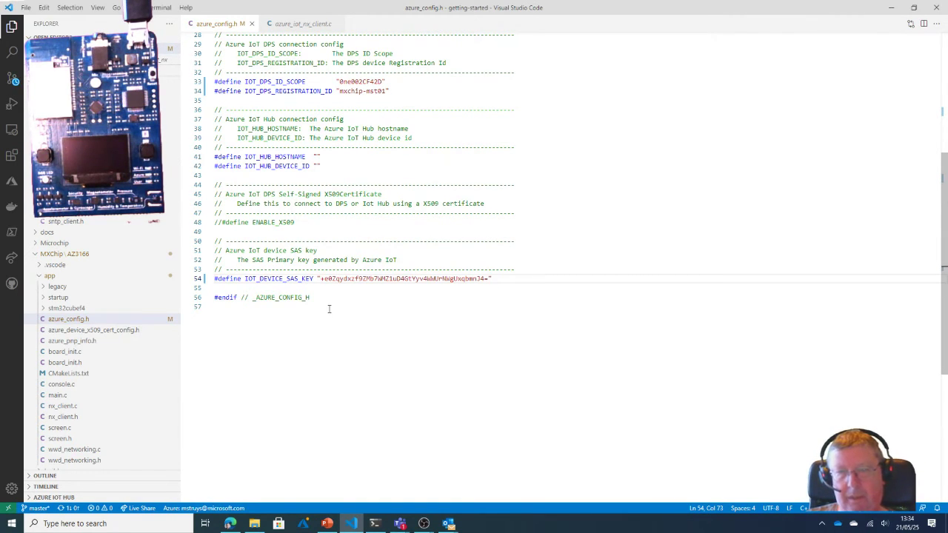
Switch to the Command Prompt terminal and build the firmware in the AZ3166 build folder with cmake --build
click(375, 524)
click(268, 220)
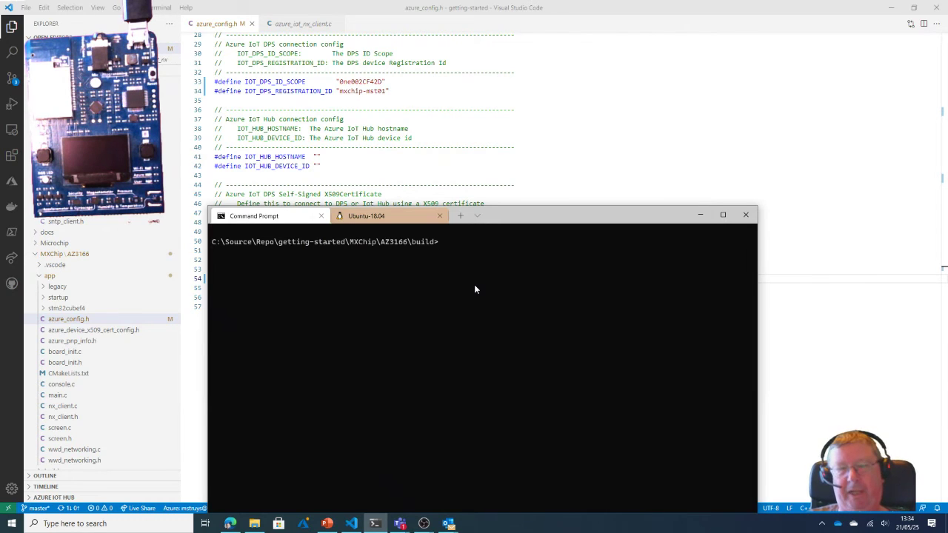
text(cmake --build .)
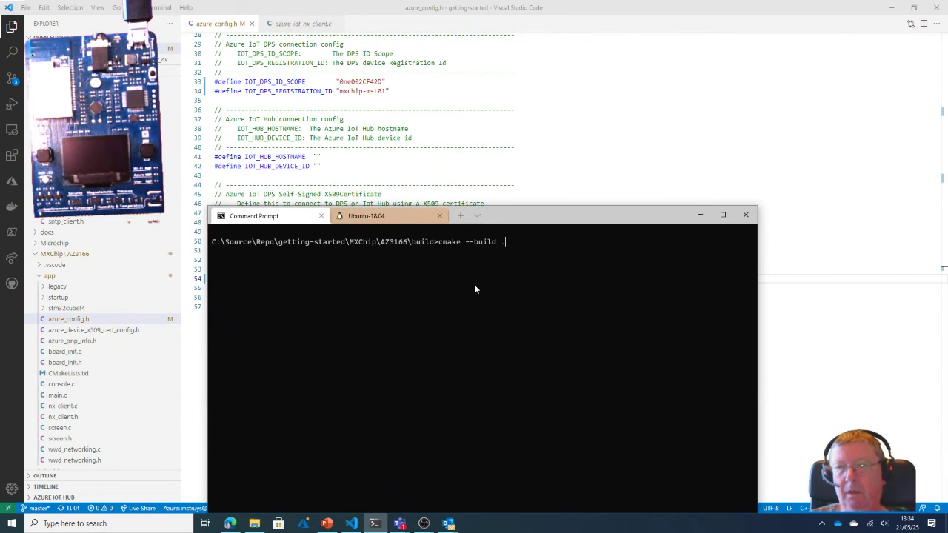
key(Return)
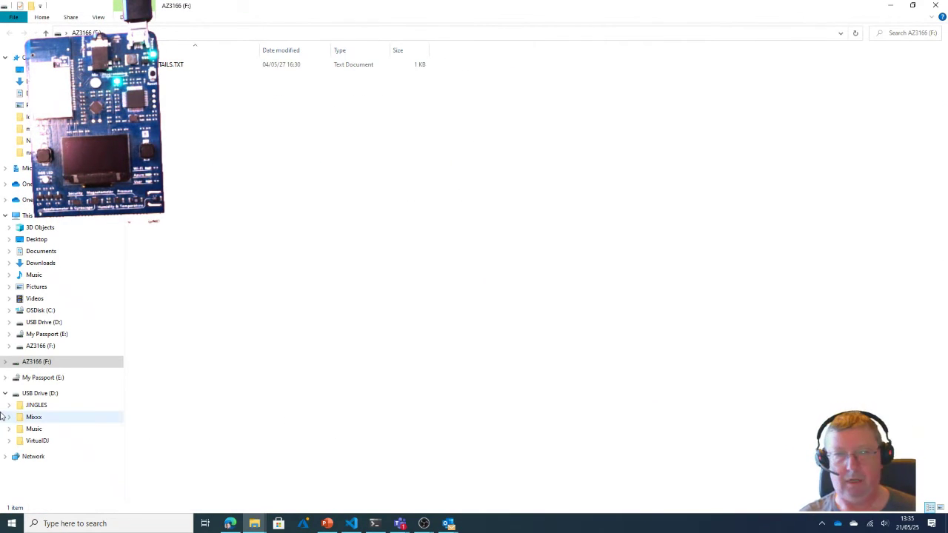
Shrink the AZ3166 (F:) drive's File Explorer window and place it above the terminal window
click(913, 5)
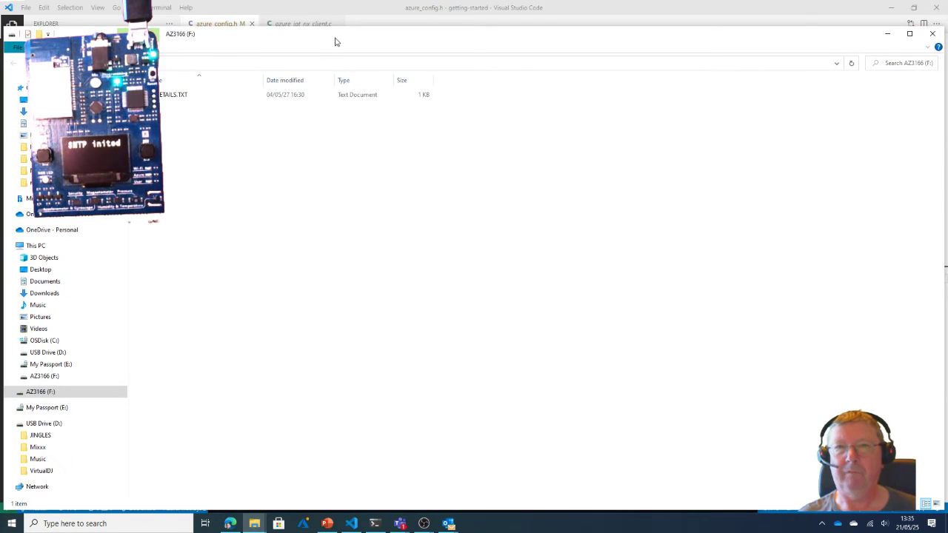
drag(837, 27, 827, 175)
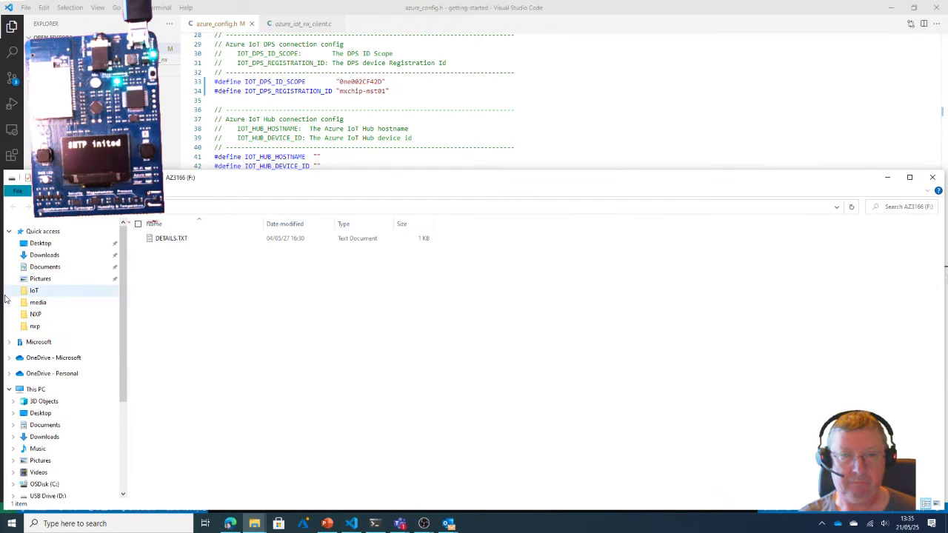
drag(5, 298, 436, 298)
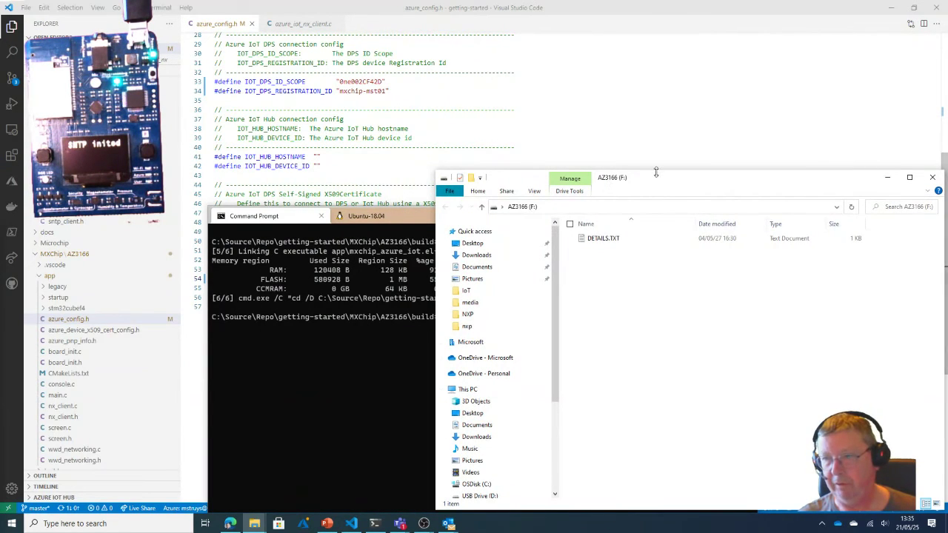
drag(664, 181, 616, 47)
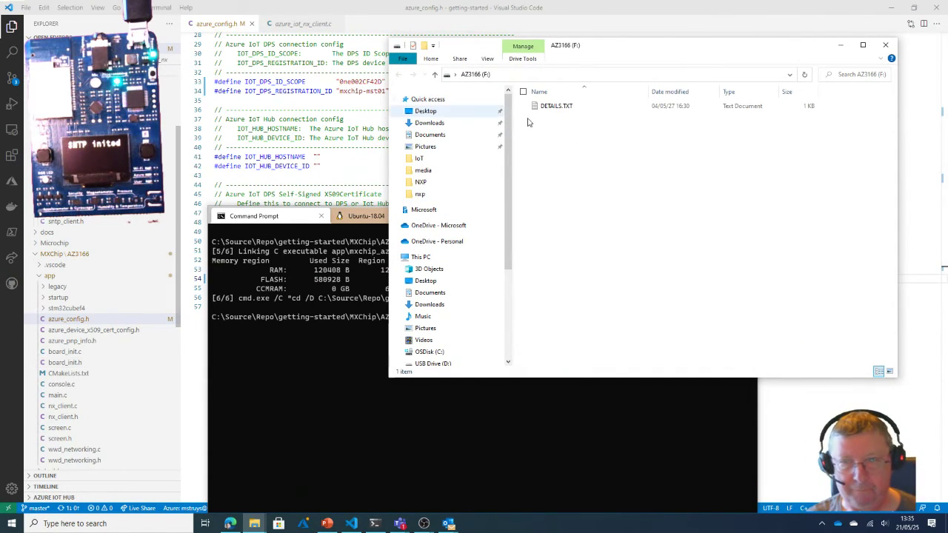
Arrange the build's app folder window below the AZ3166 (F:) window and copy mxchip_azure_iot.bin onto the AZ3166 drive
click(252, 523)
click(181, 478)
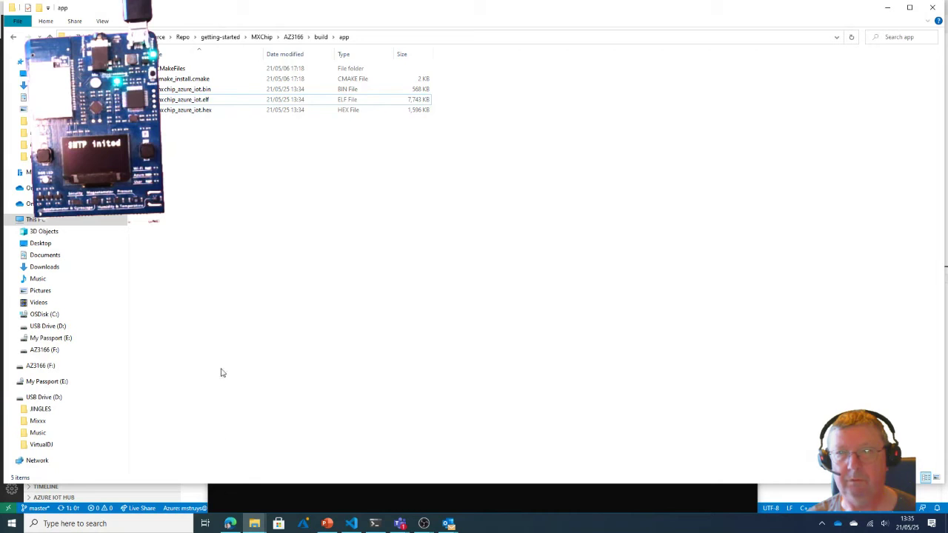
click(910, 7)
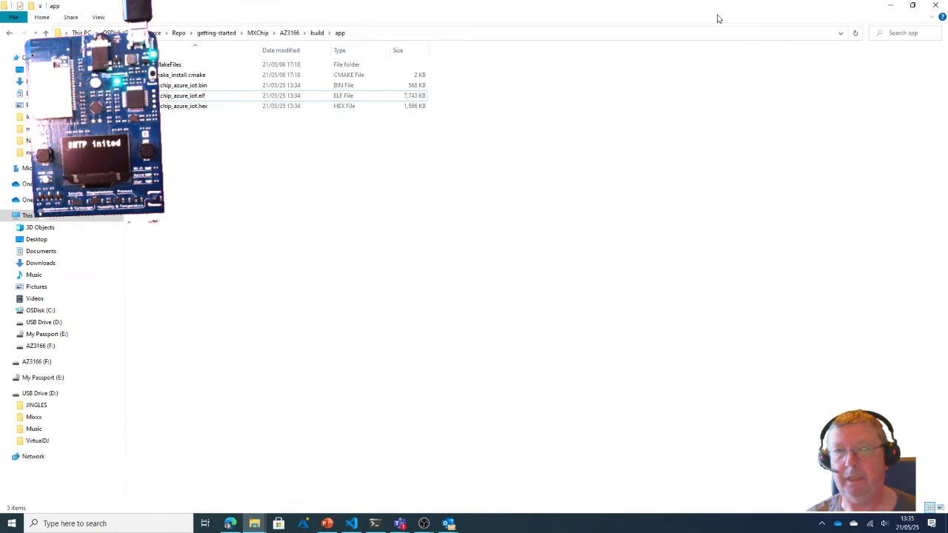
click(915, 9)
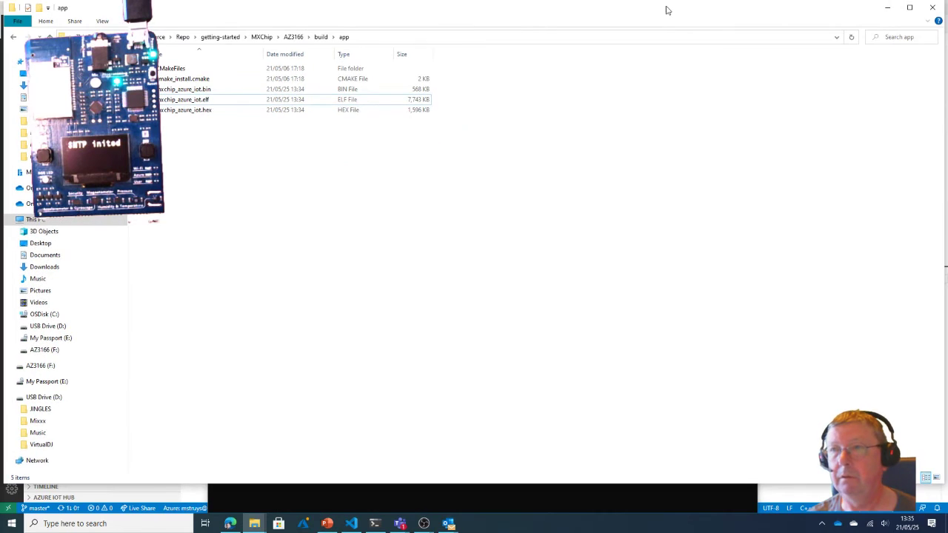
drag(667, 8, 602, 208)
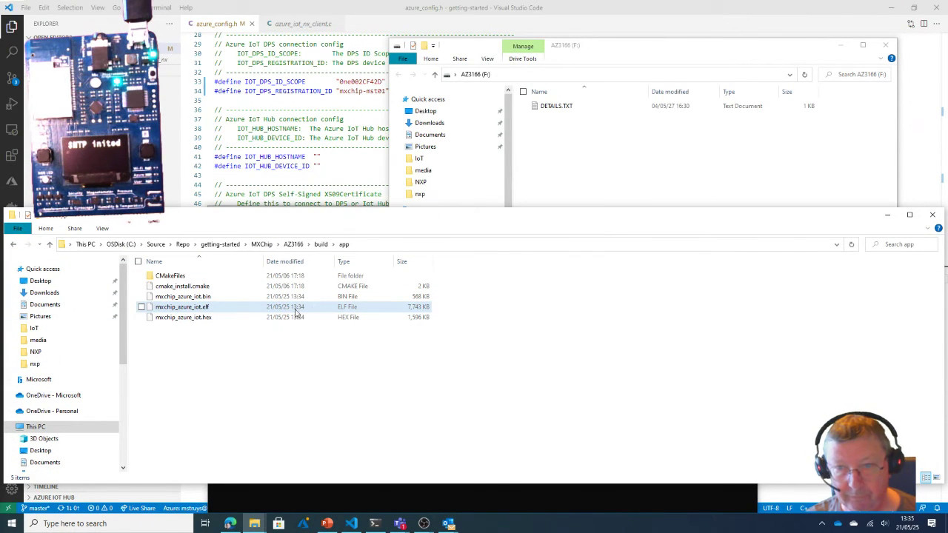
click(201, 298)
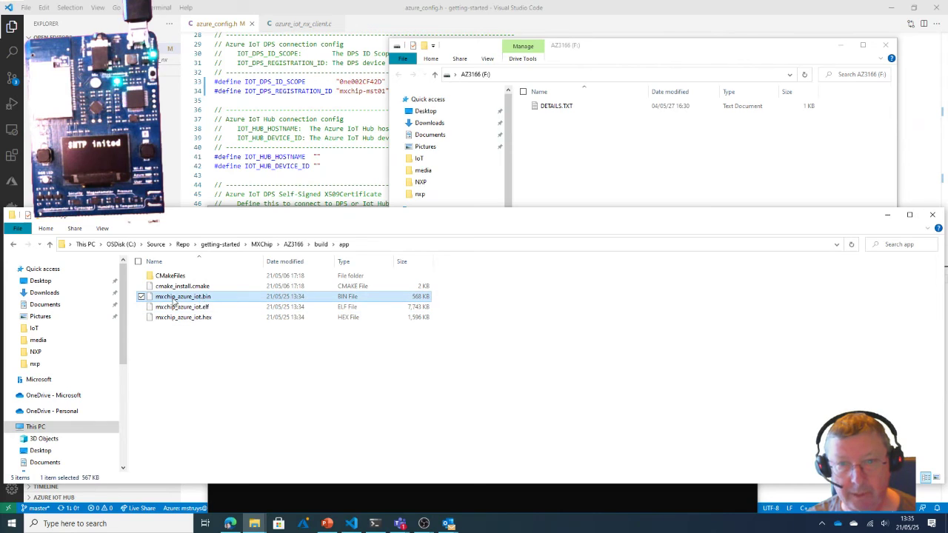
drag(176, 302, 586, 158)
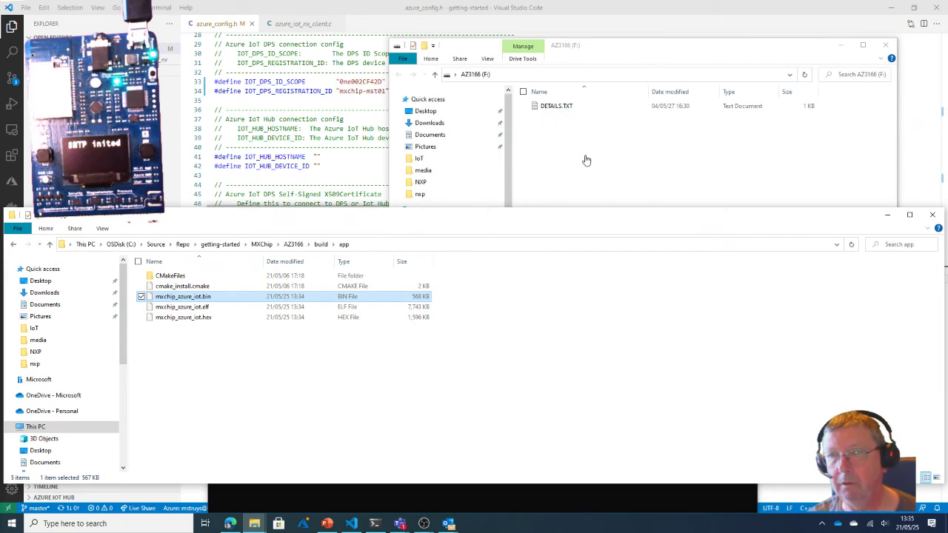
click(841, 46)
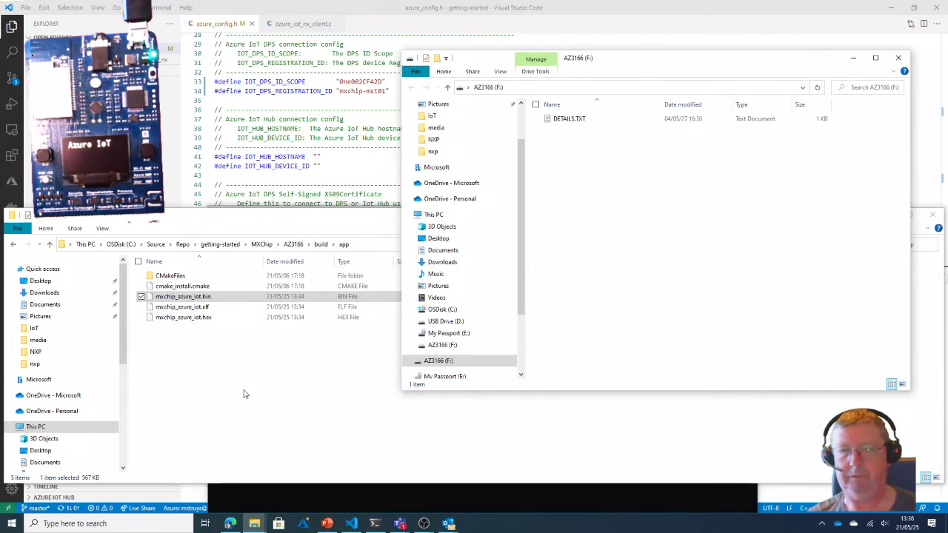
Switch to IoT Central in the browser and examine the capabilities in the MXCHIP Getting Started Guide device template
click(230, 524)
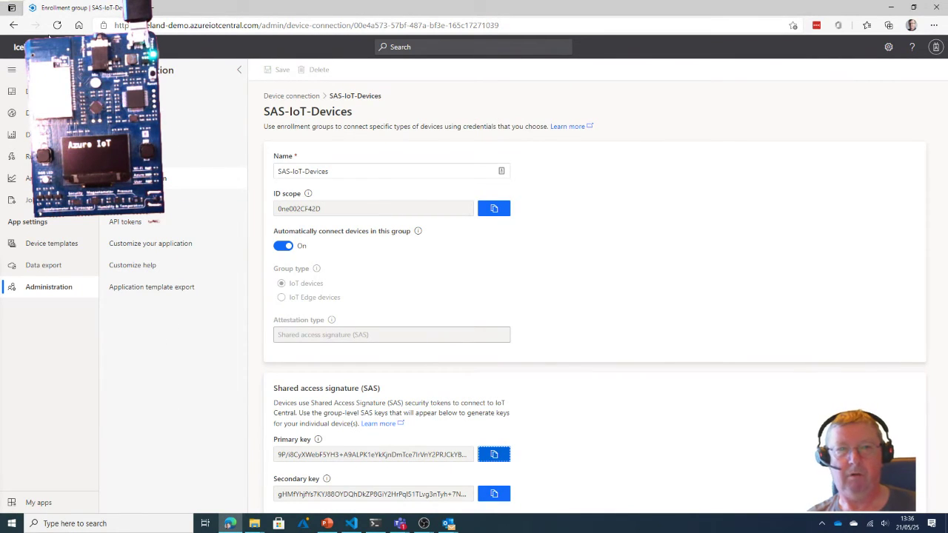
click(48, 246)
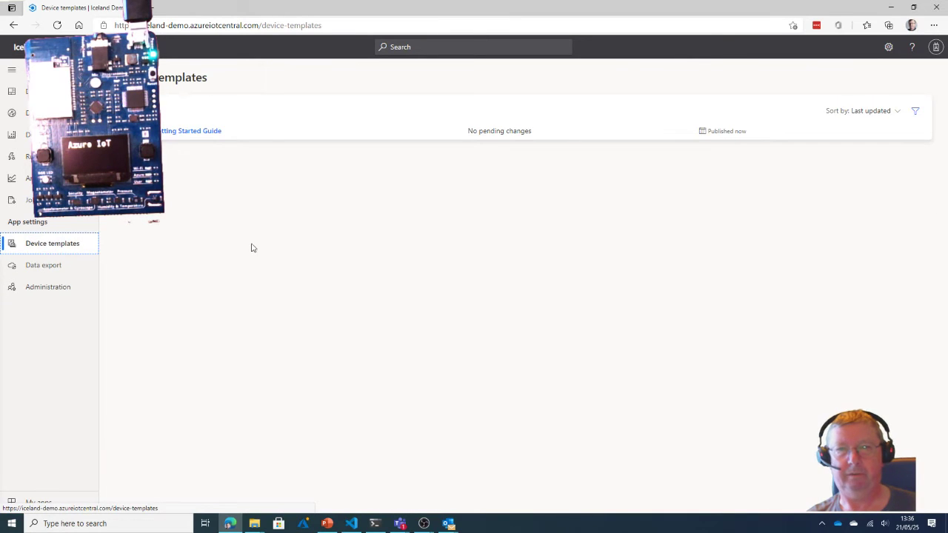
click(187, 134)
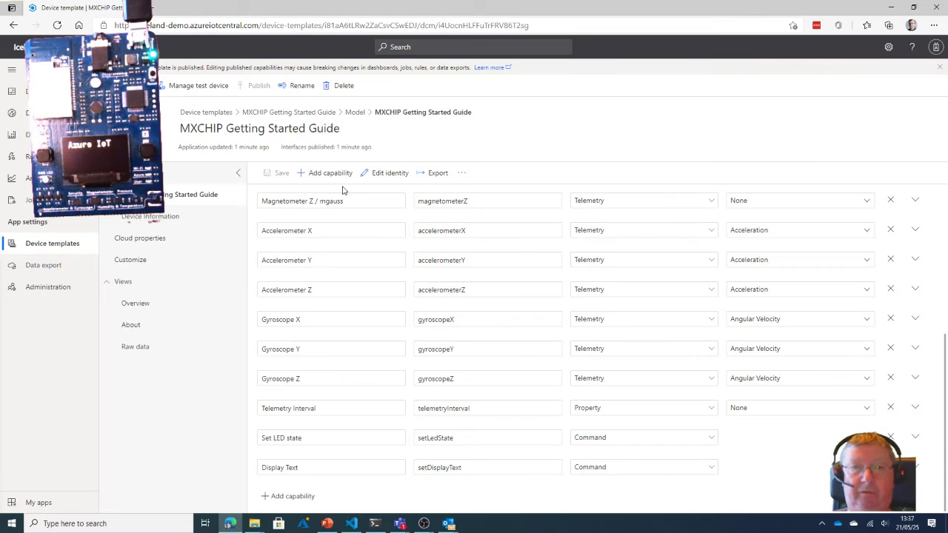
Open the mxchip-mst01 device and look through the telemetry charts in its overview
click(18, 113)
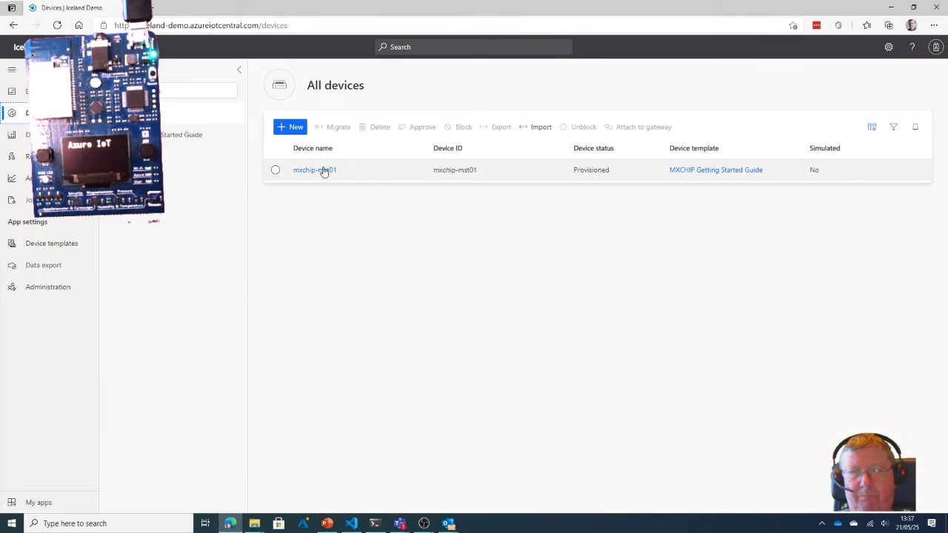
click(324, 175)
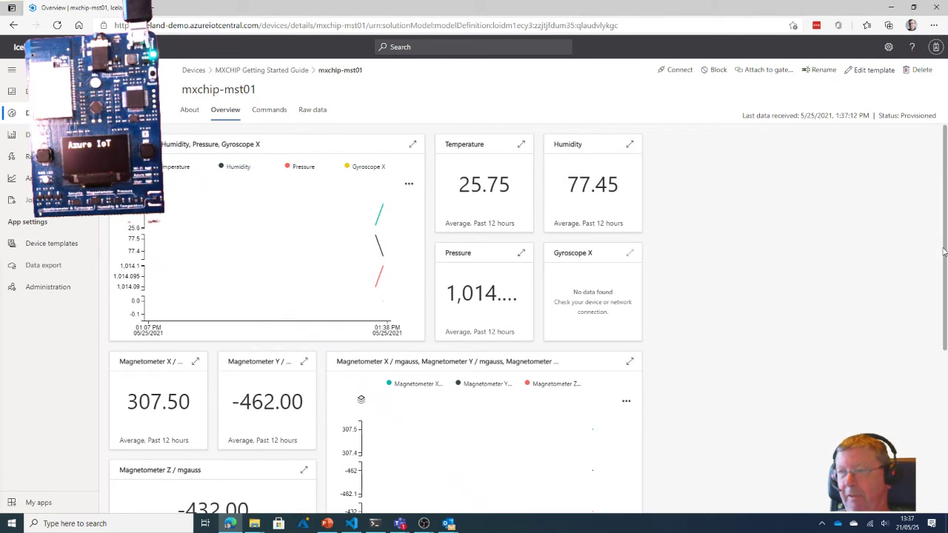
scroll(935, 251, down, 3)
scroll(866, 183, up, 3)
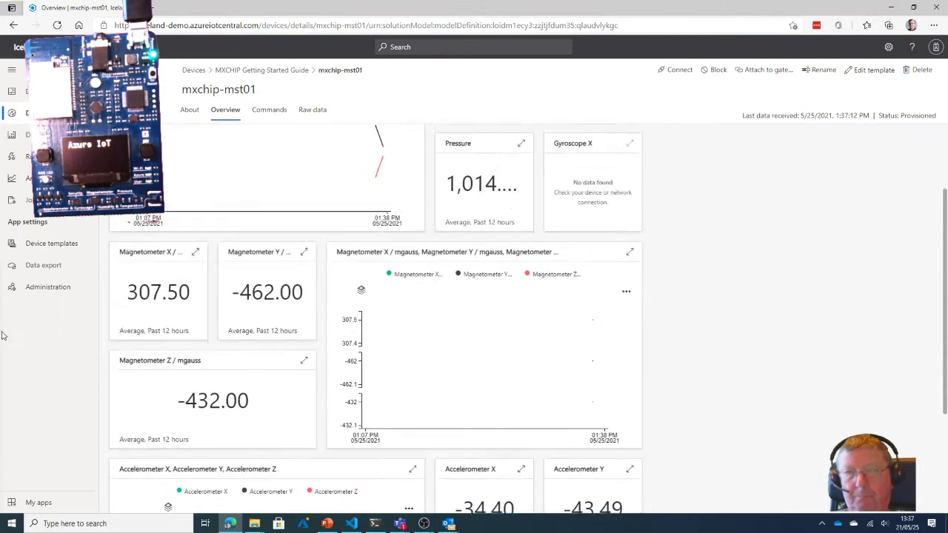
Run the Set LED state command on mxchip-mst01 to turn on the board's user LED
click(270, 111)
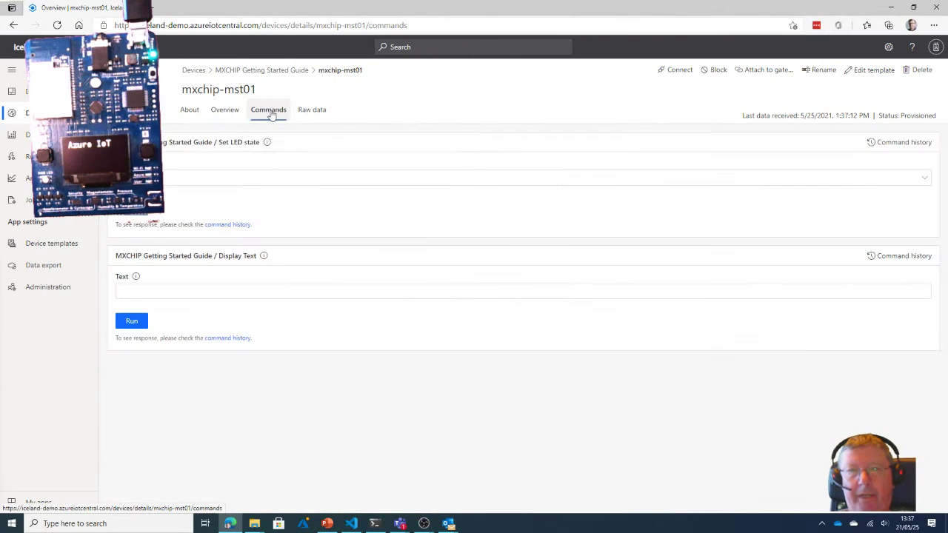
click(204, 178)
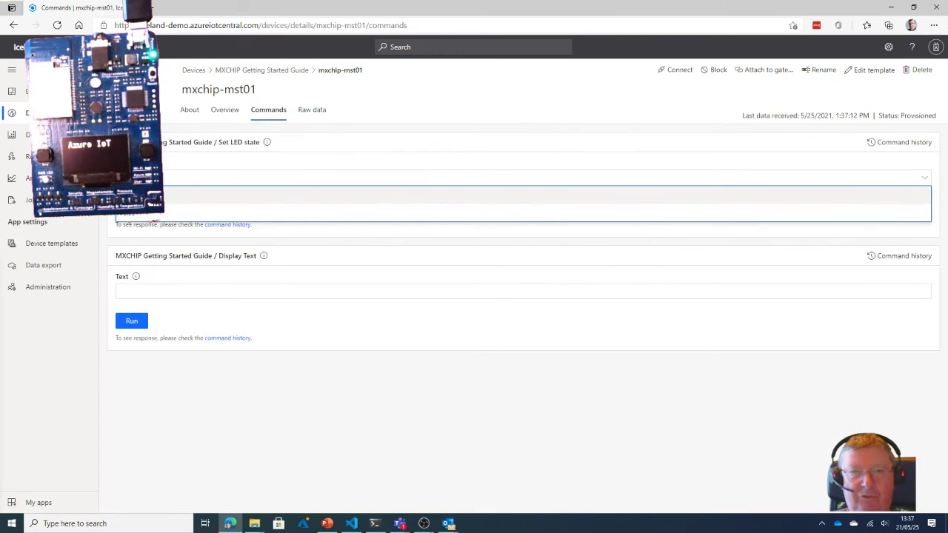
click(149, 195)
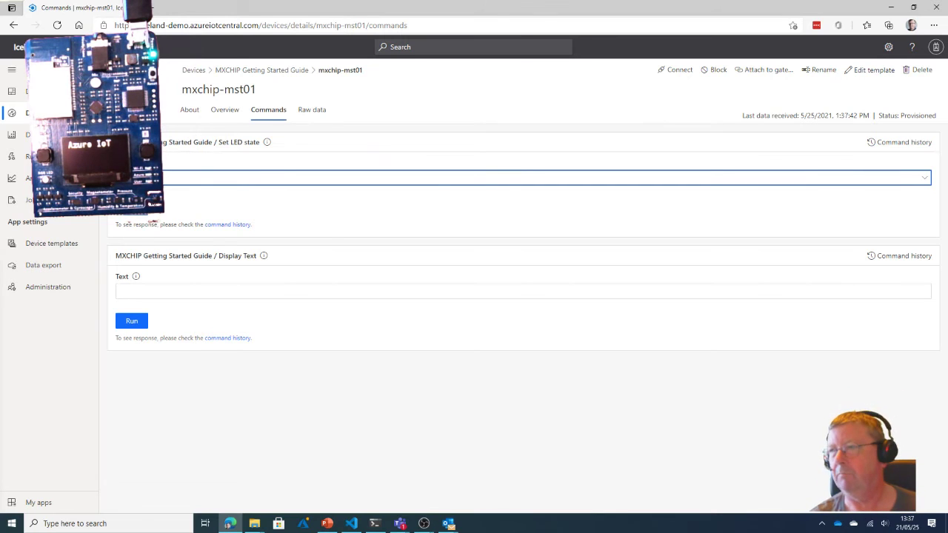
click(132, 216)
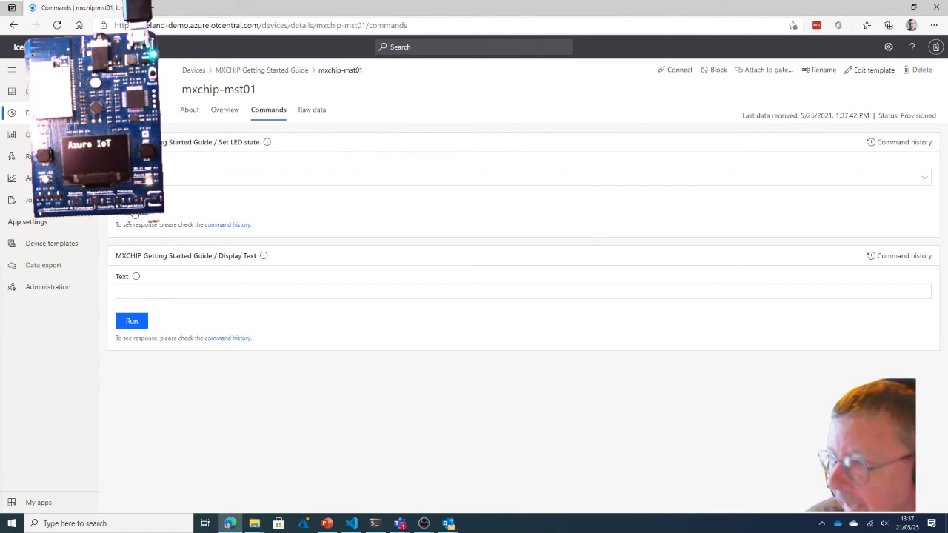
key(shift+Tab)
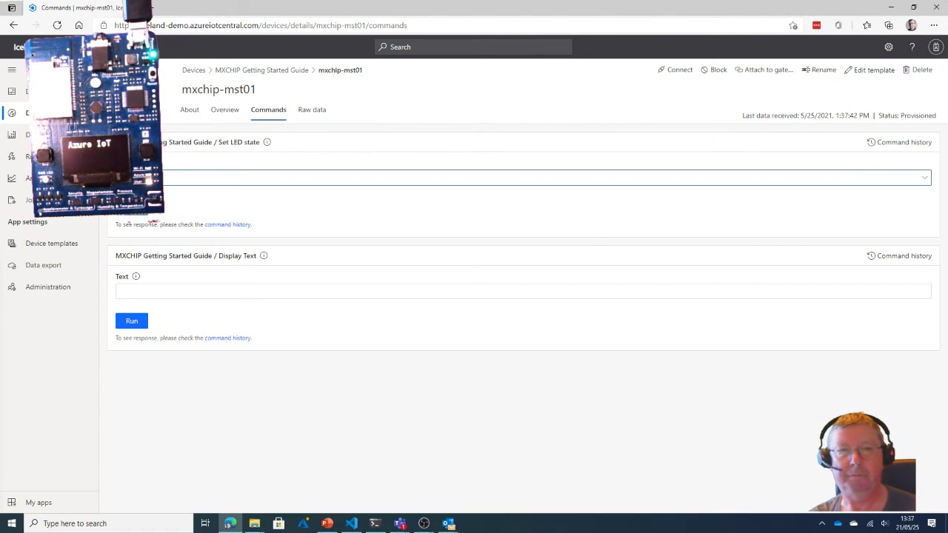
Run Set LED state with False on mxchip-mst01, and send Hello to the board with the Display Text command
key(space)
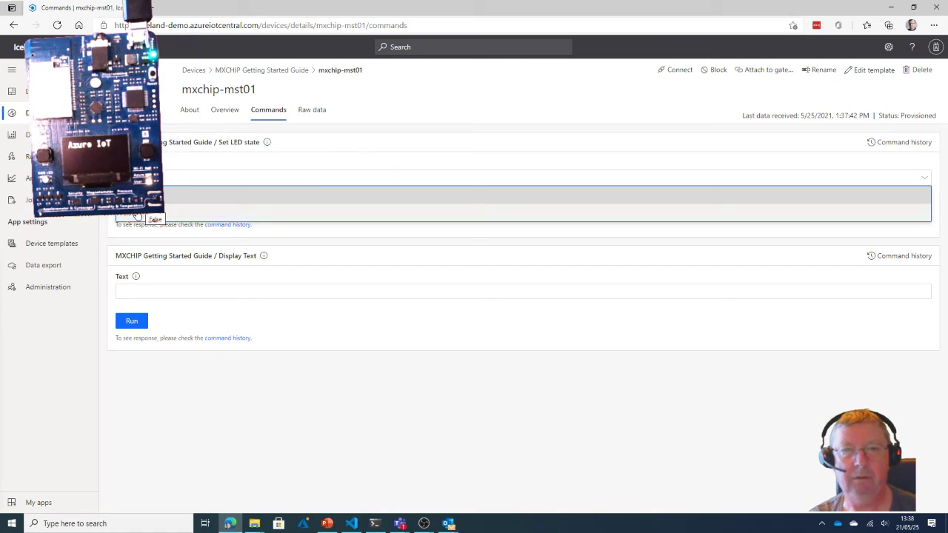
key(Return)
key(Tab)
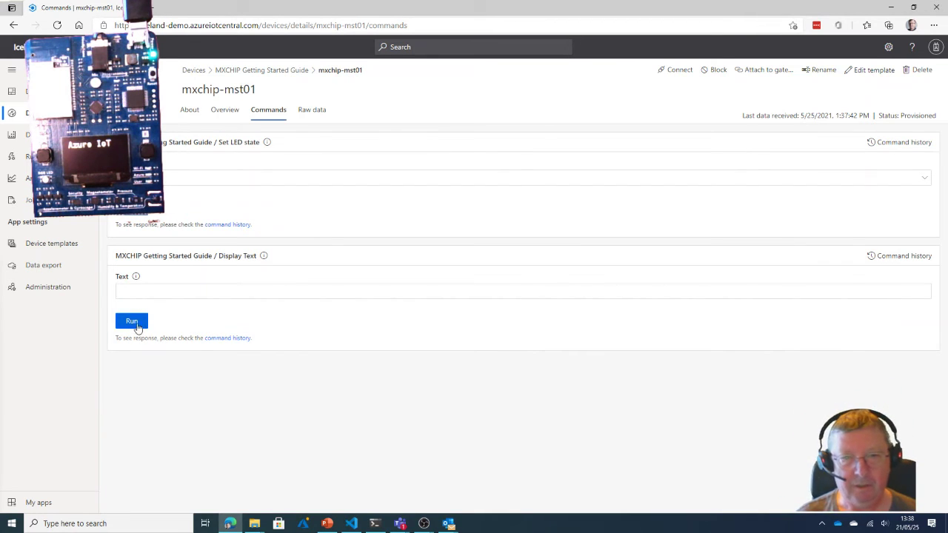
click(136, 292)
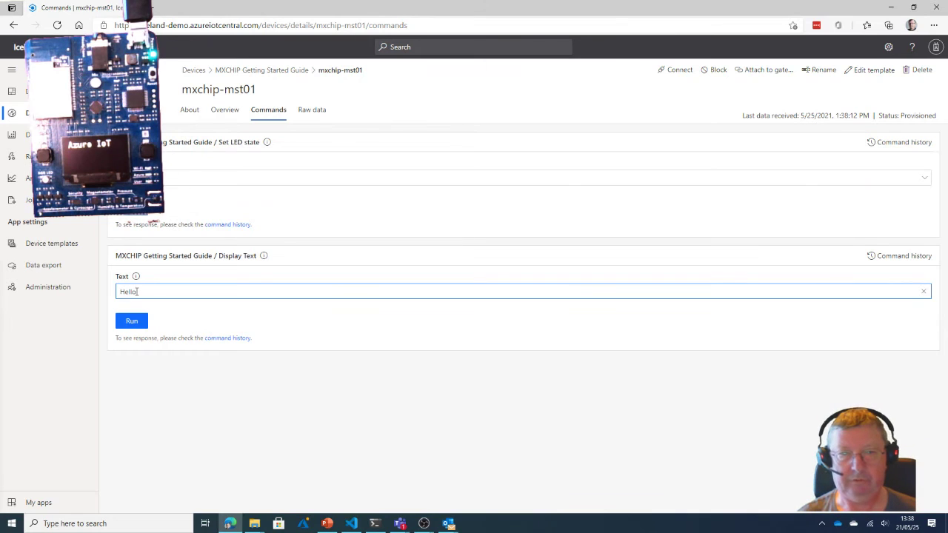
click(131, 321)
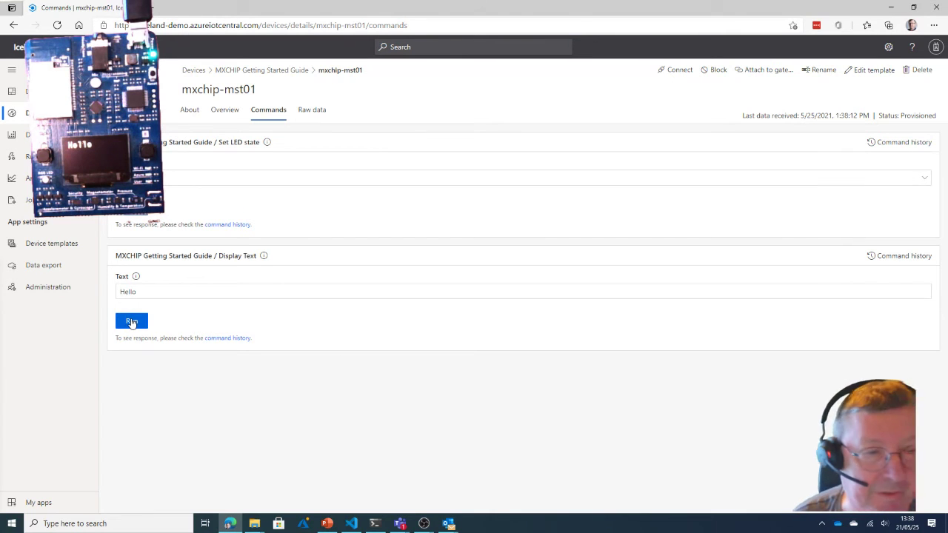
Check the mxchip-mst01 overview charts, and inspect the contents of individual telemetry and property messages in its raw data
click(227, 111)
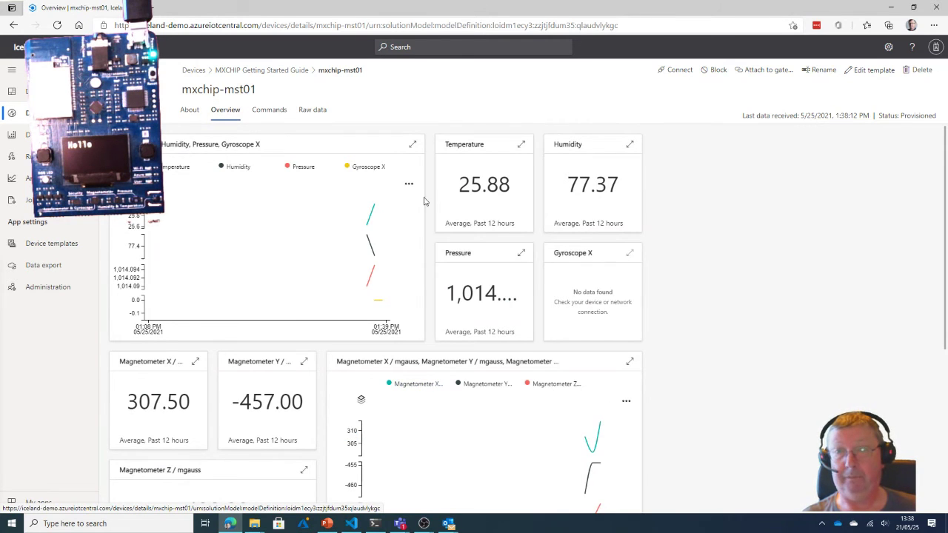
click(315, 114)
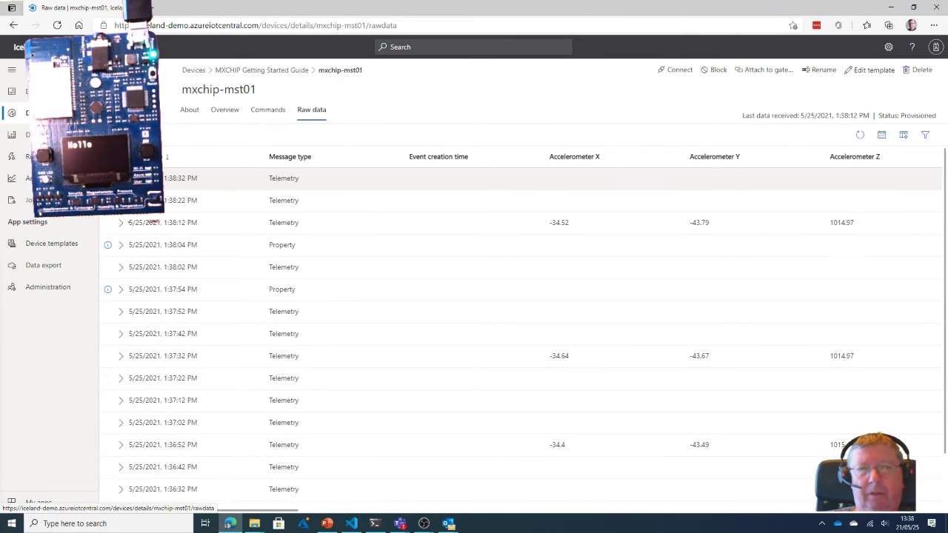
click(121, 177)
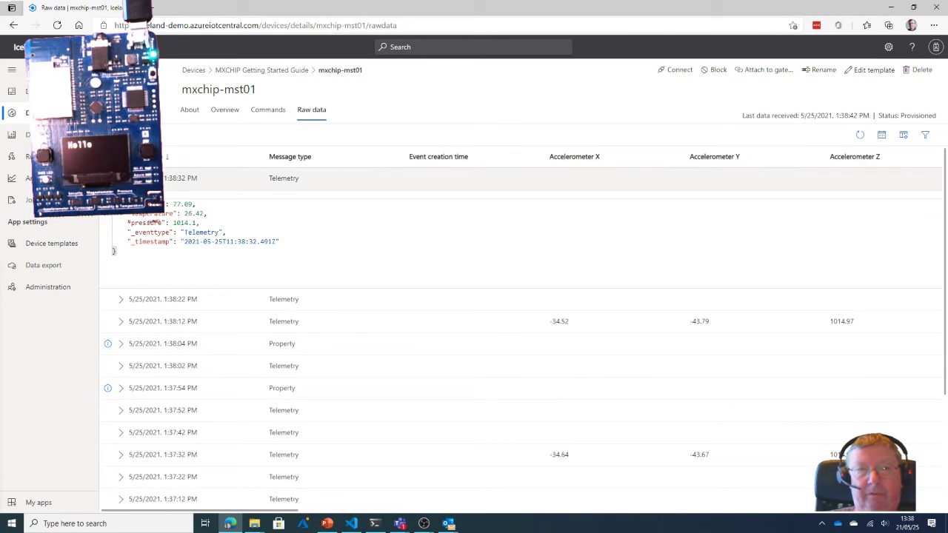
click(141, 186)
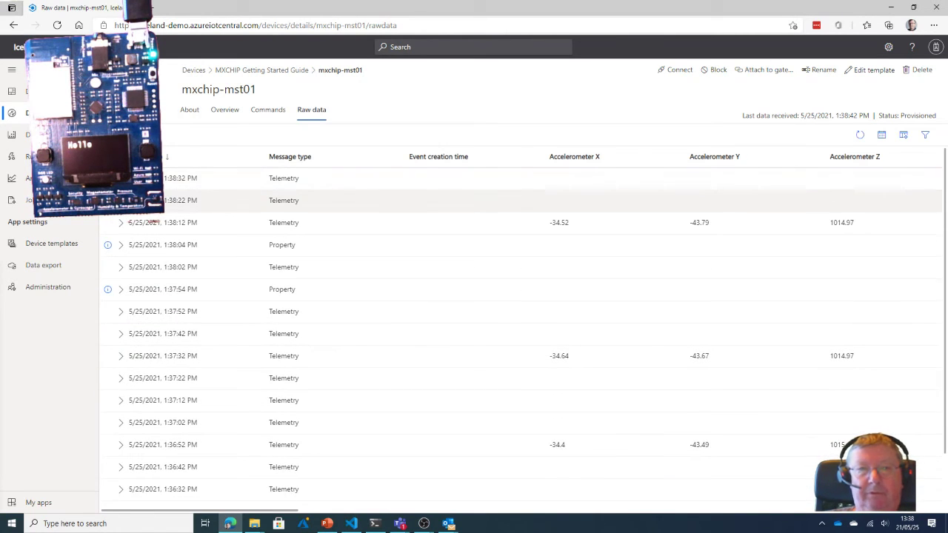
click(148, 208)
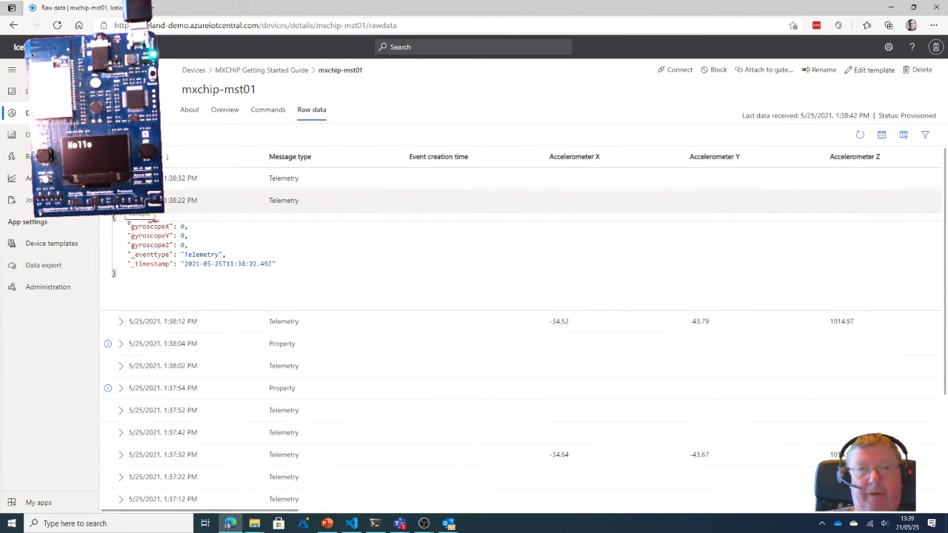
click(144, 207)
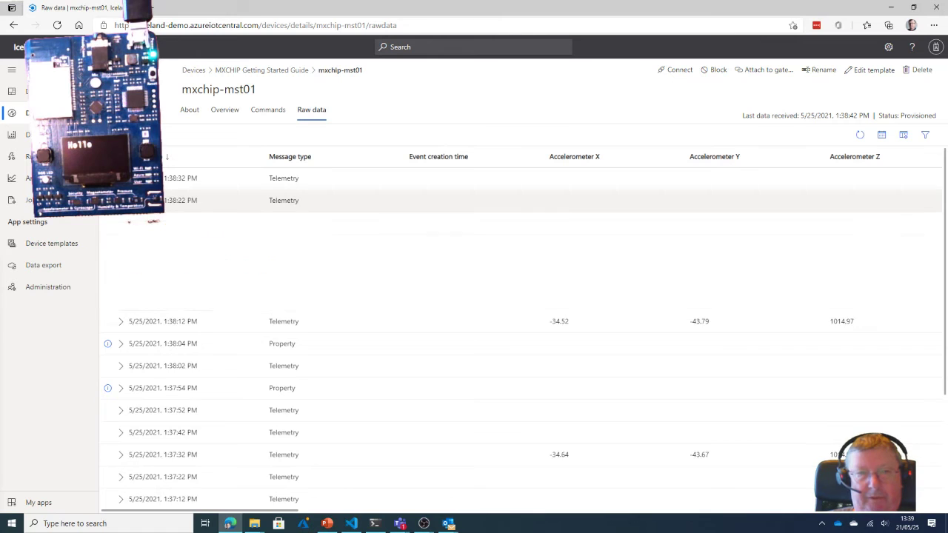
click(120, 225)
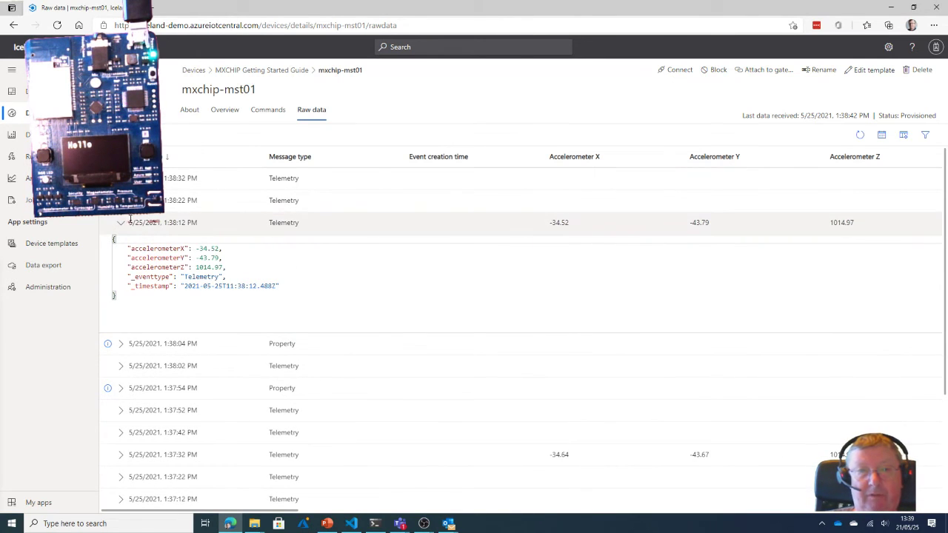
click(123, 224)
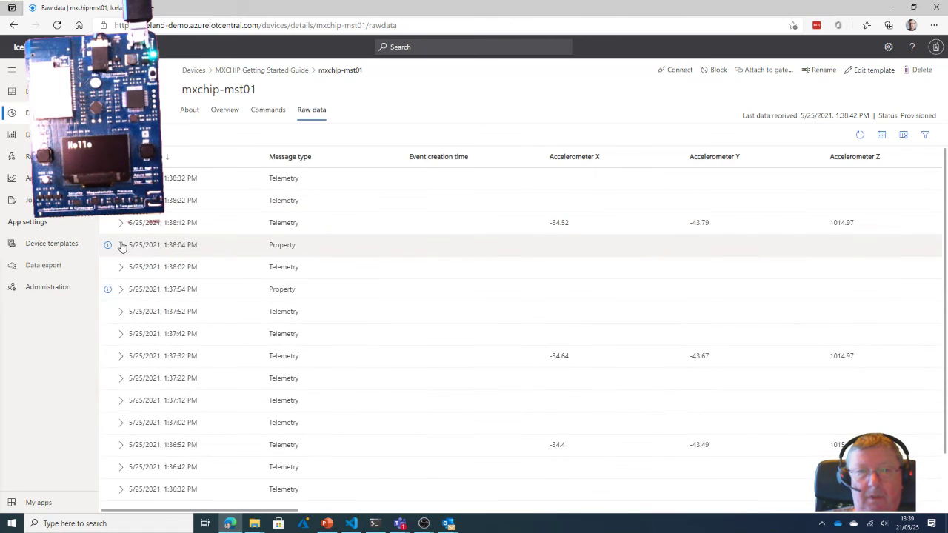
click(122, 245)
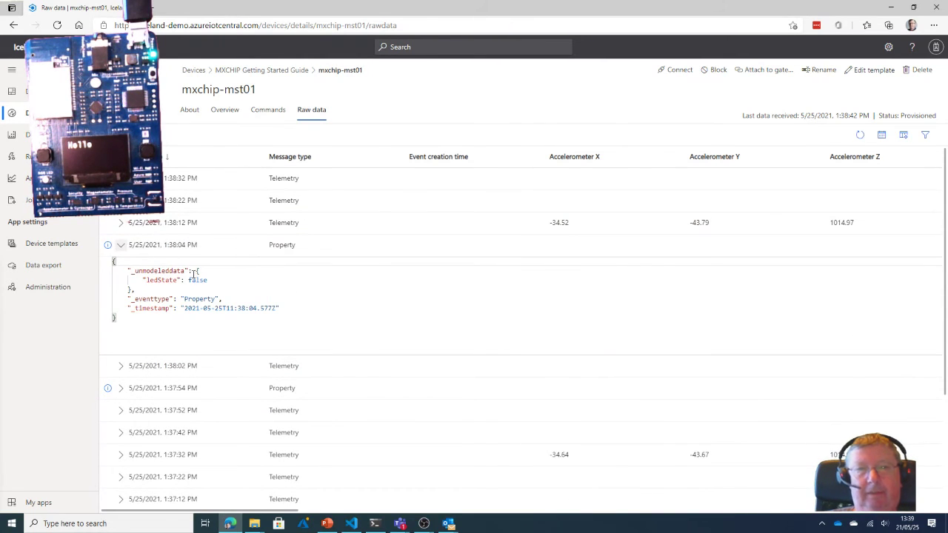
click(122, 251)
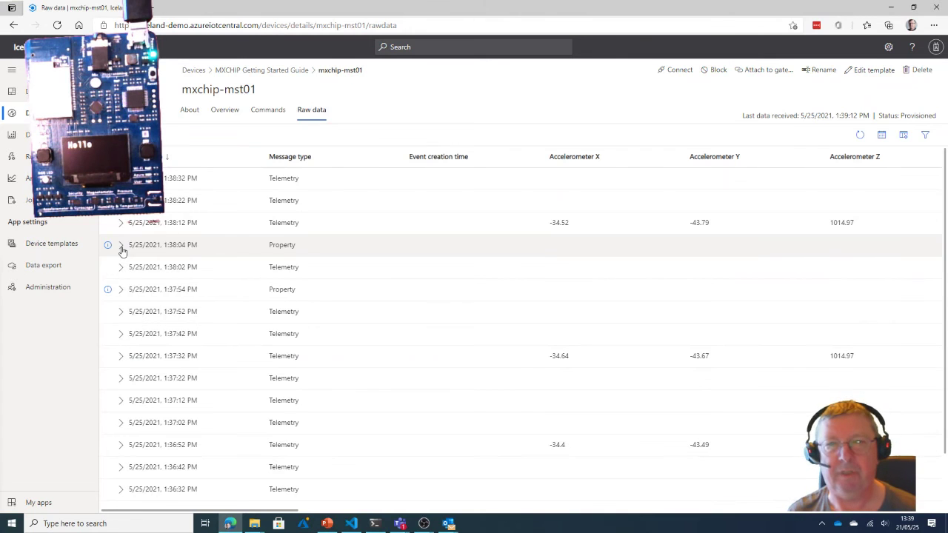
Open the MXCHIP Getting Started Guide device template and examine its Telemetry Interval property definition
click(62, 244)
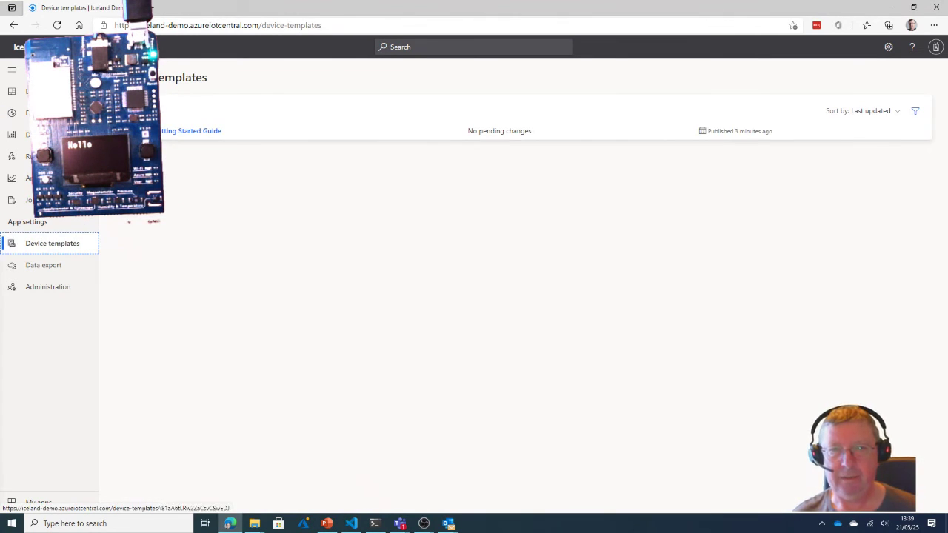
click(161, 134)
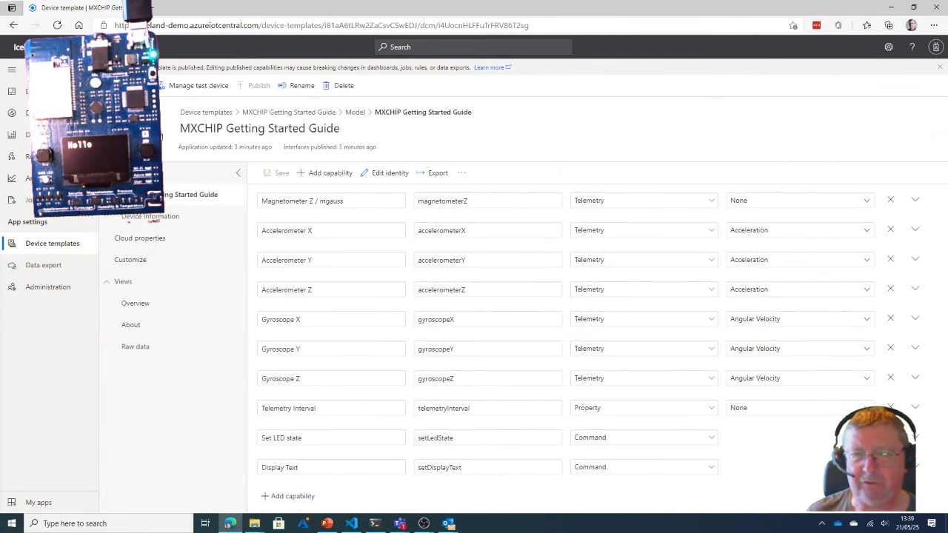
click(435, 411)
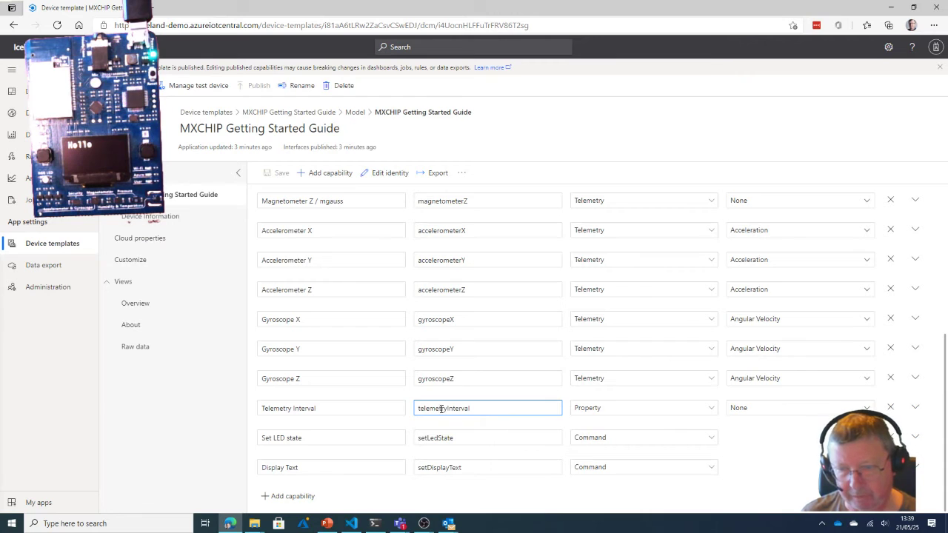
click(382, 408)
click(425, 411)
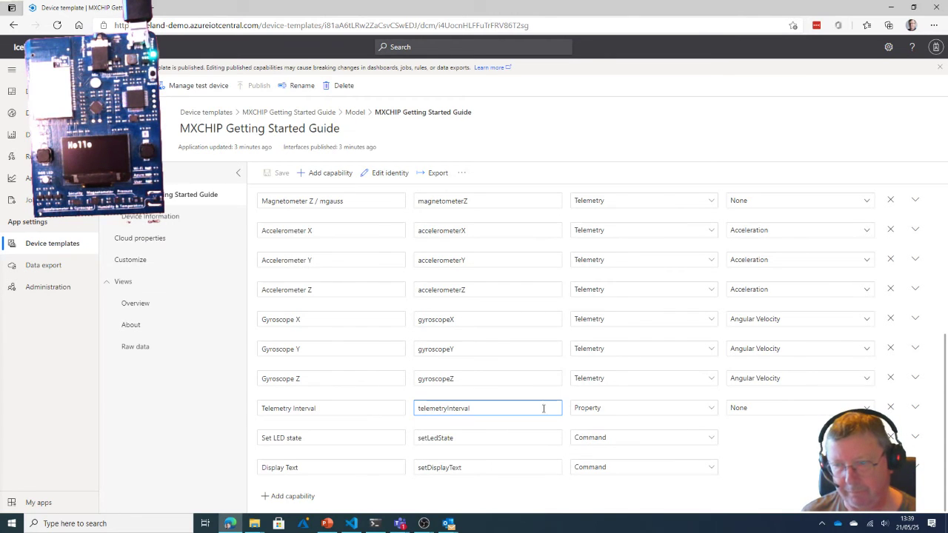
click(586, 412)
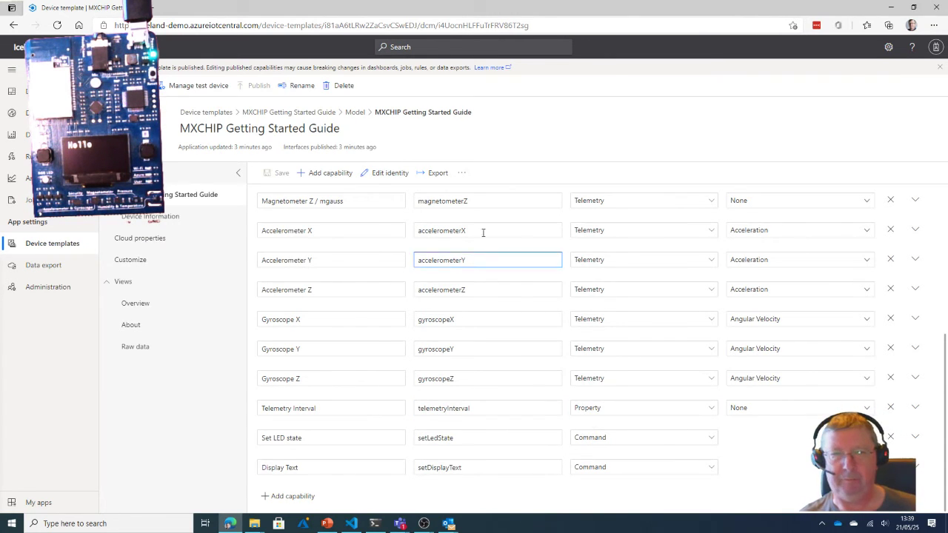
Add a view for editing device and cloud data to the template, naming the form Interval Settings
click(122, 282)
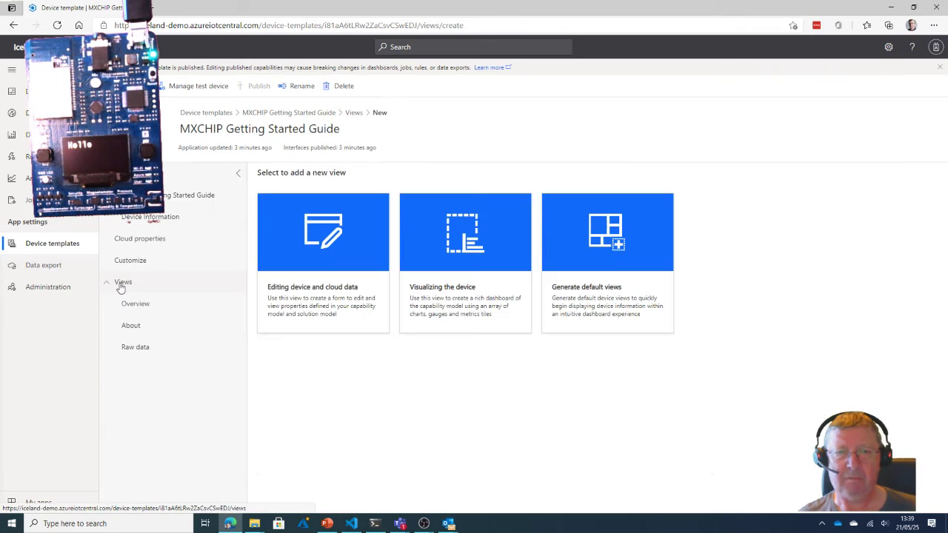
click(317, 291)
drag(277, 217, 254, 212)
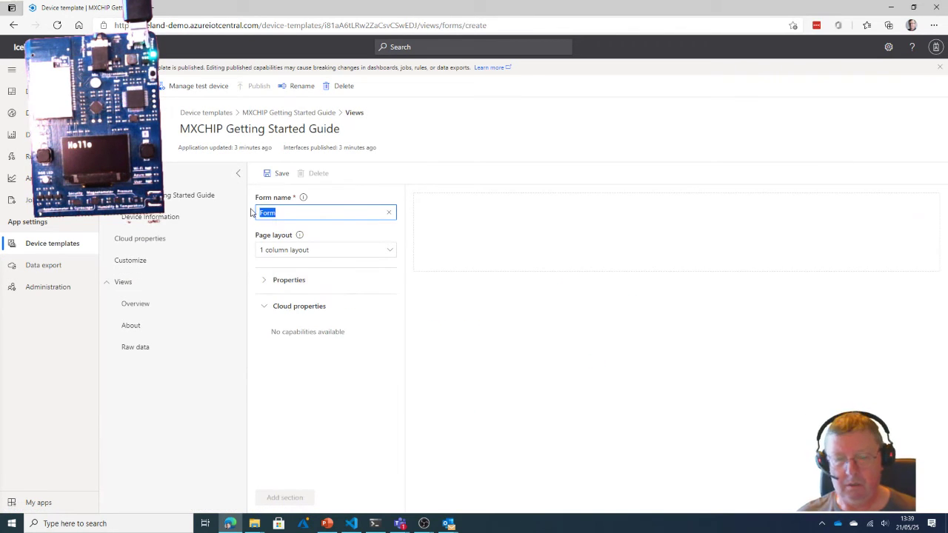
text(Inter)
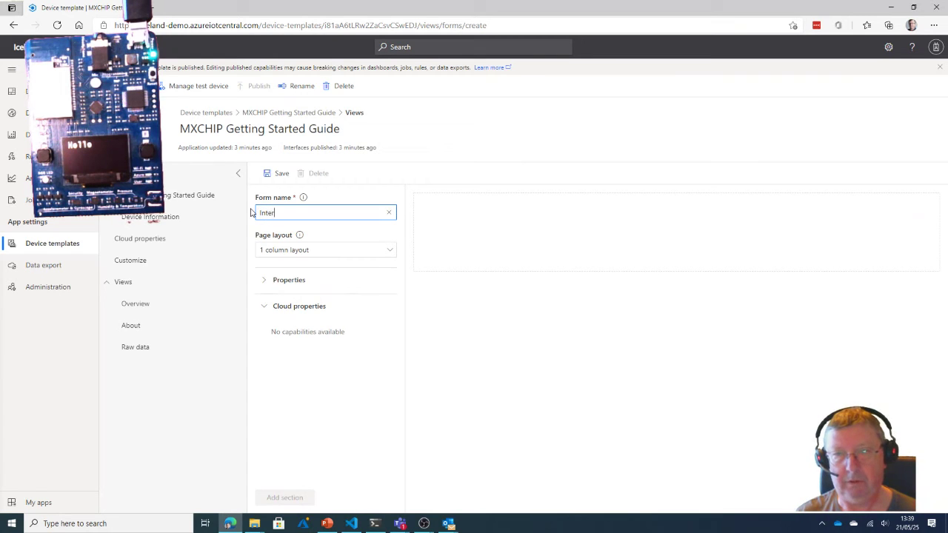
text(val Settings)
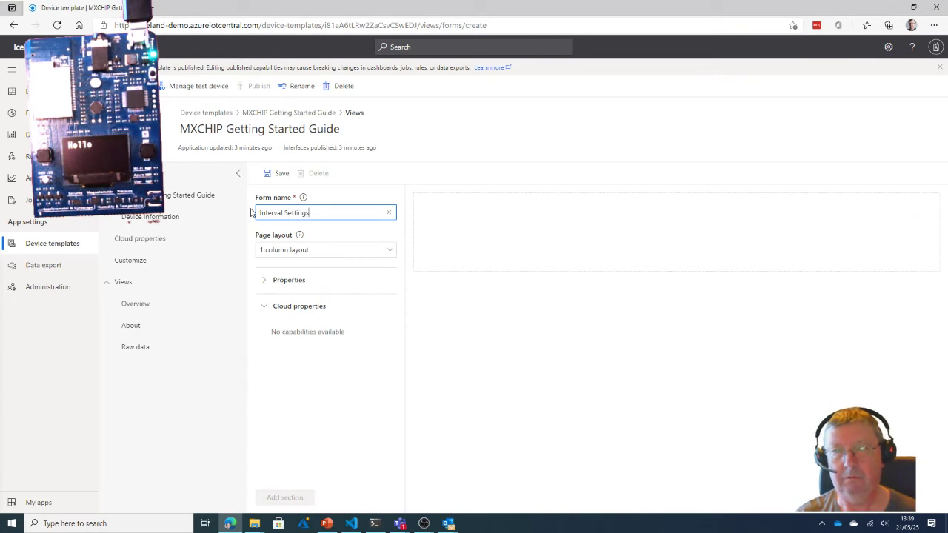
Add a section containing only the Telemetry Interval property to the Interval Settings form
click(264, 283)
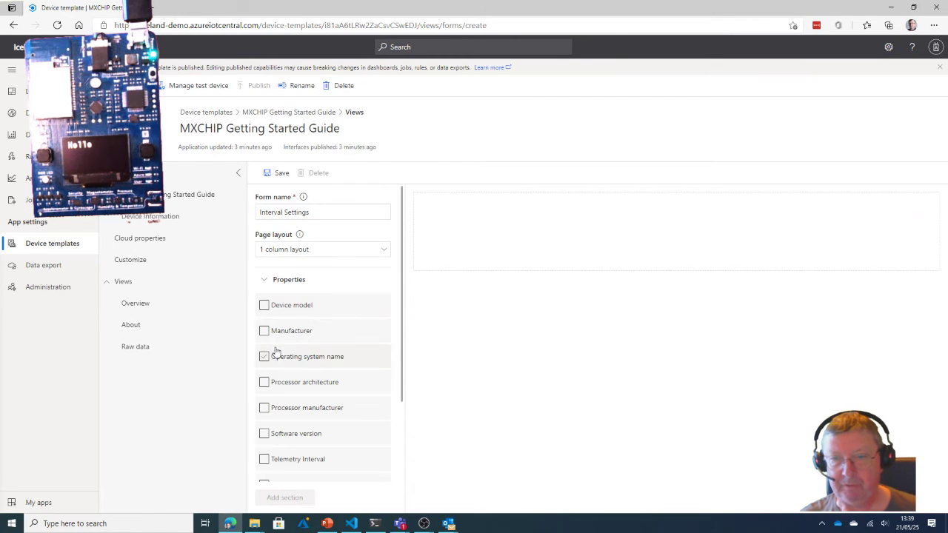
click(275, 382)
click(263, 460)
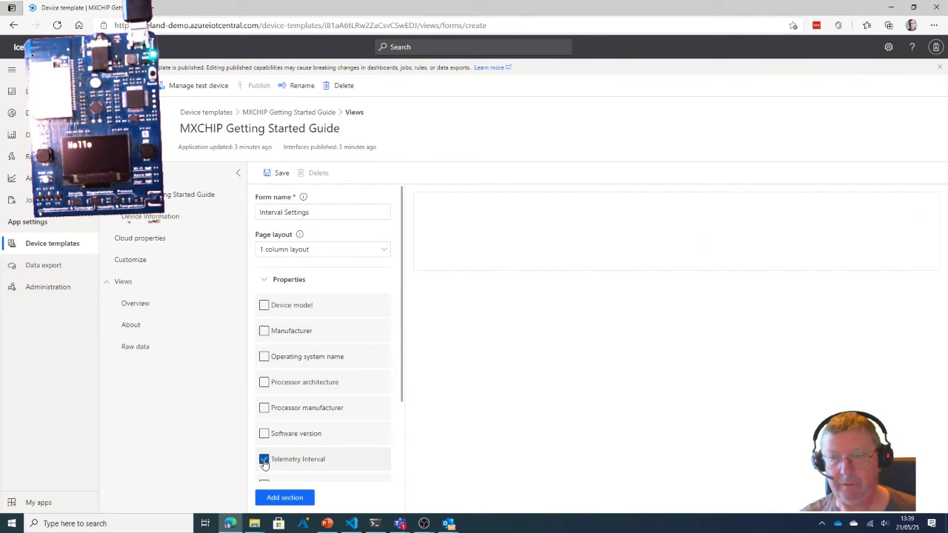
click(282, 498)
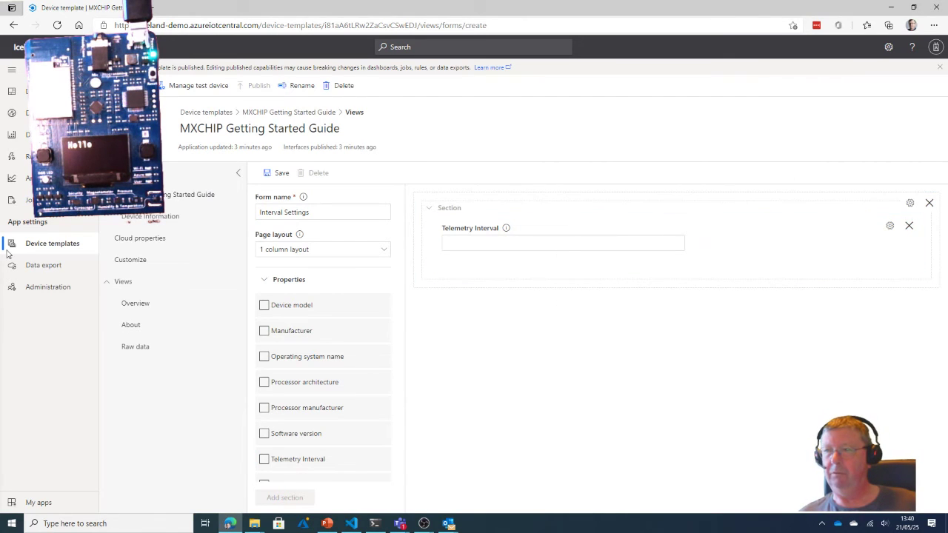
Save the Interval Settings form and publish the updated device template to the application
click(274, 172)
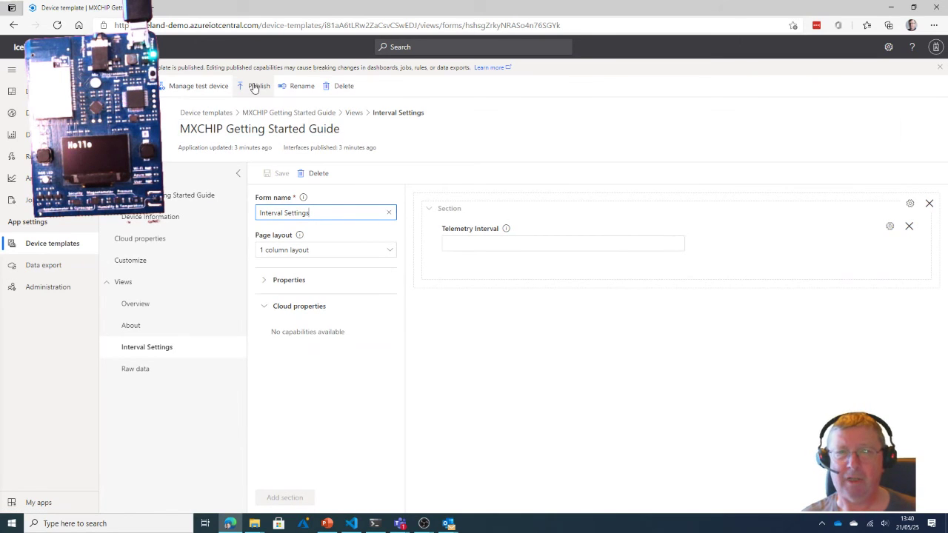
click(255, 86)
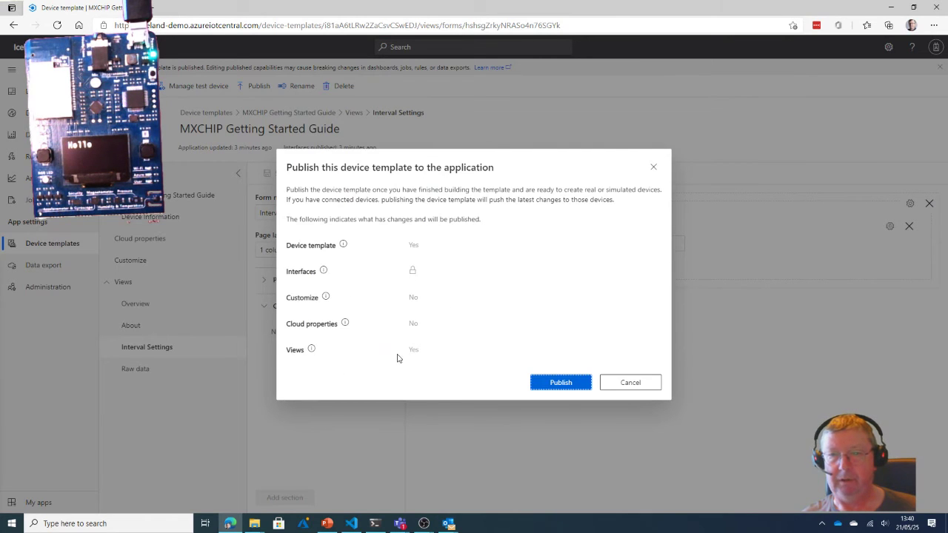
click(544, 383)
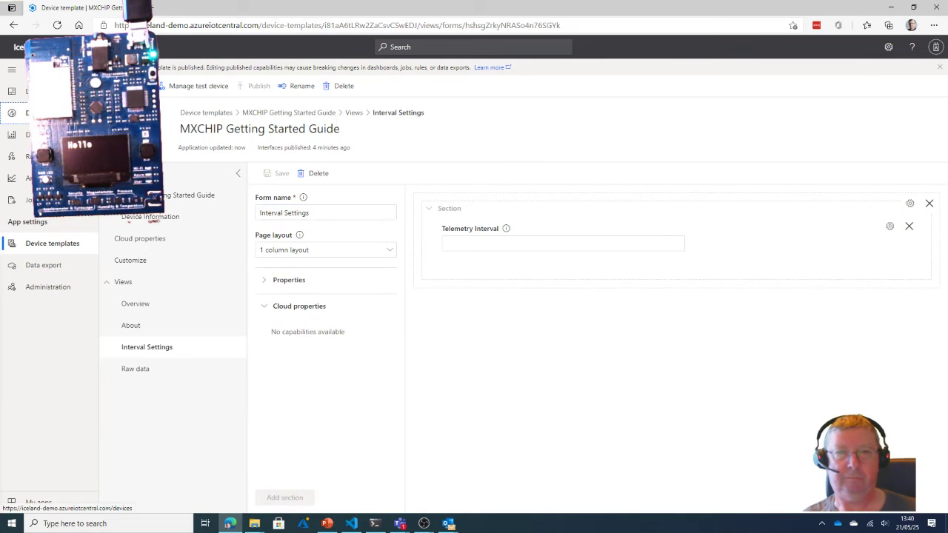
Set the Telemetry Interval of mxchip-mst01 to 60 in the device's Interval Settings view
click(26, 113)
click(321, 176)
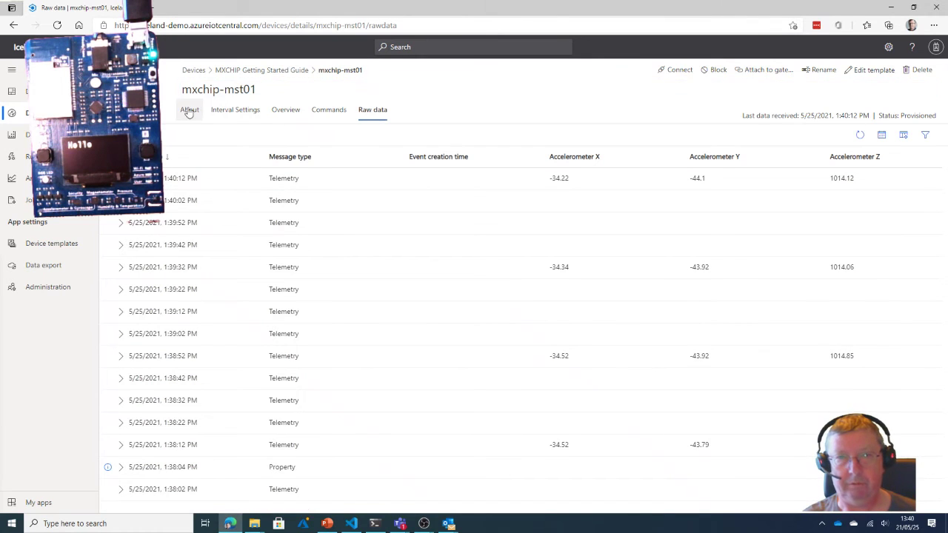
click(220, 113)
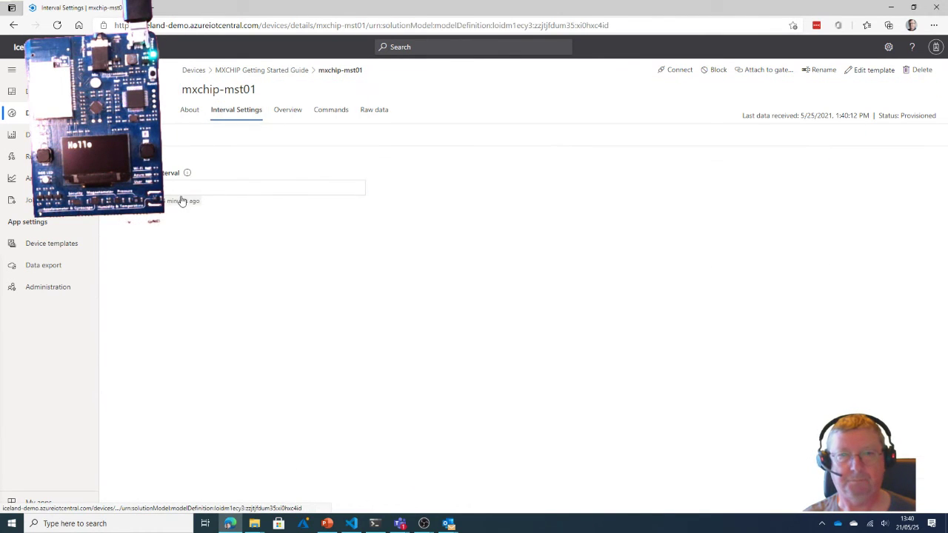
click(181, 189)
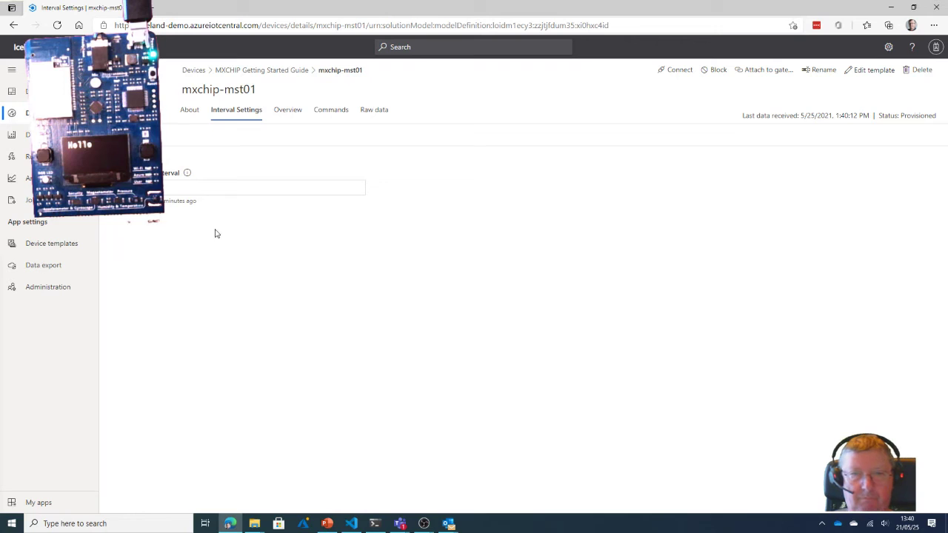
Examine the desired and reported values in the Telemetry Interval status details, then close them
mouse_move(153, 218)
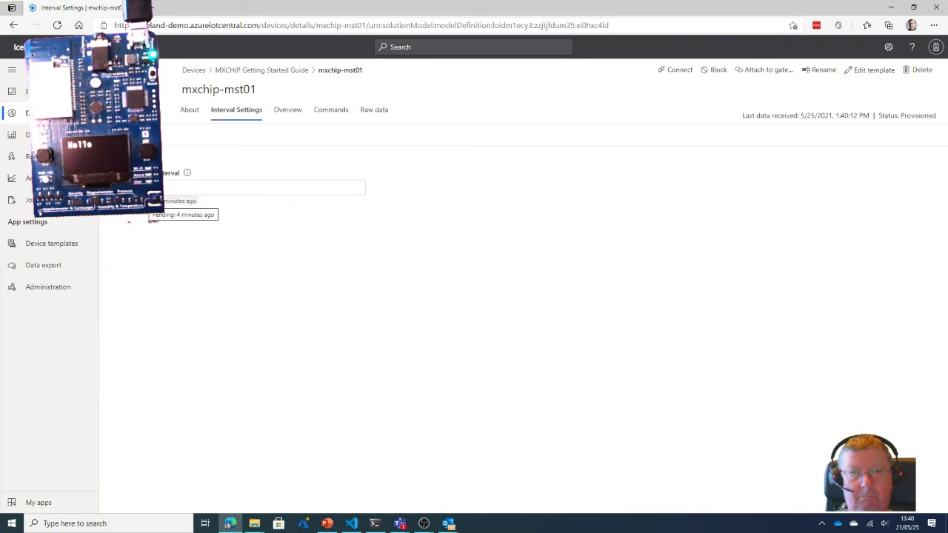
click(153, 219)
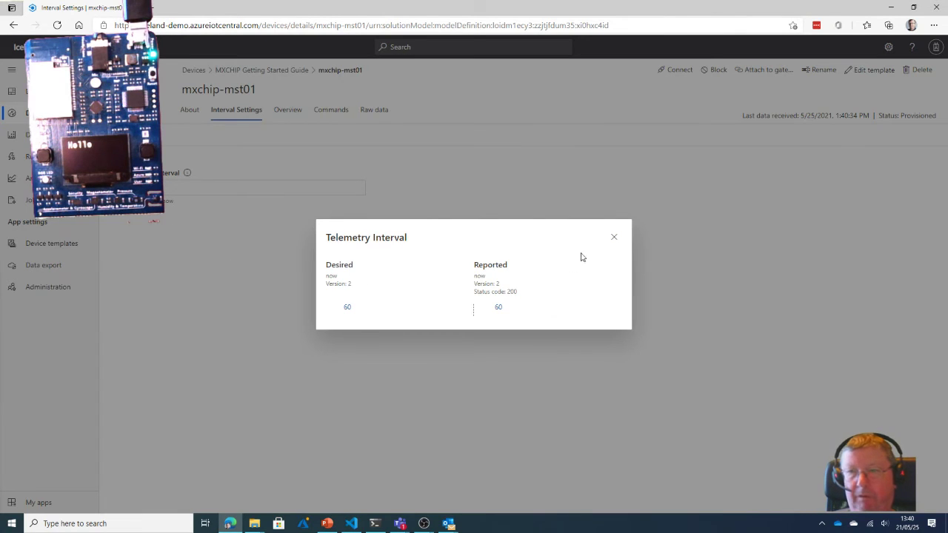
click(615, 237)
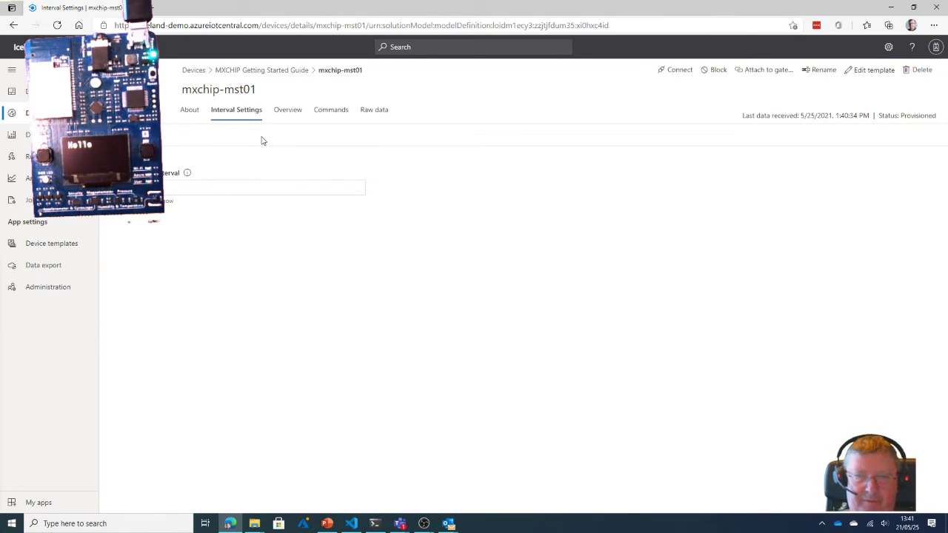
Check the Telemetry Interval on the About view of mxchip-mst01 and inspect the newest property message in its raw data
click(191, 111)
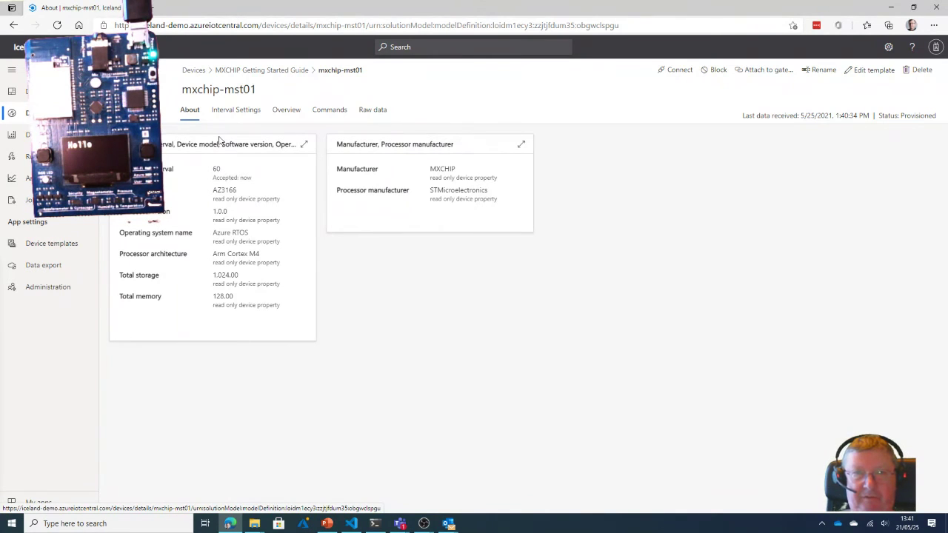
click(368, 113)
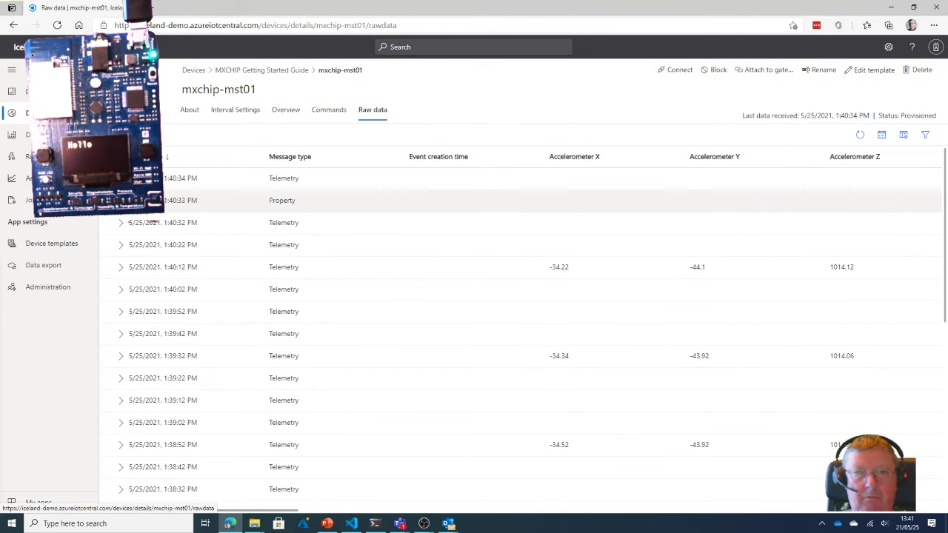
click(134, 207)
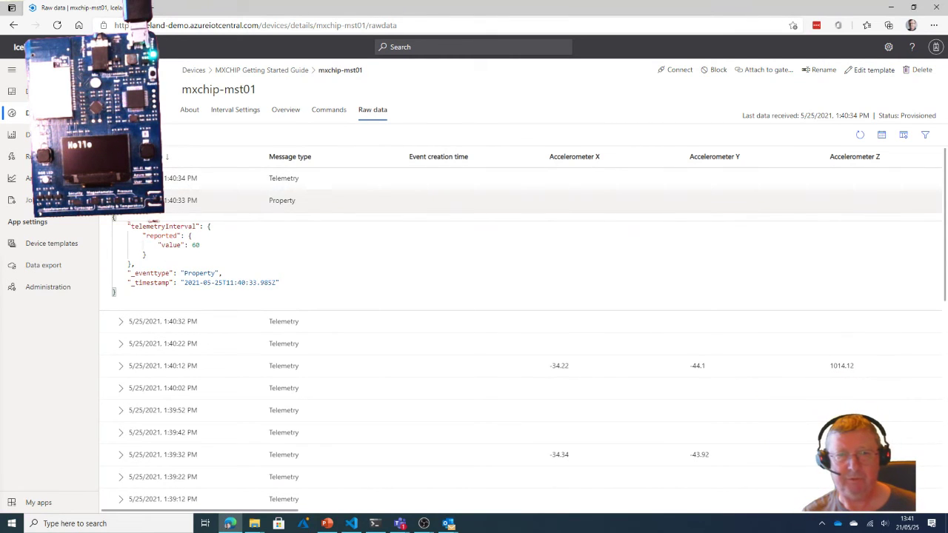
click(121, 200)
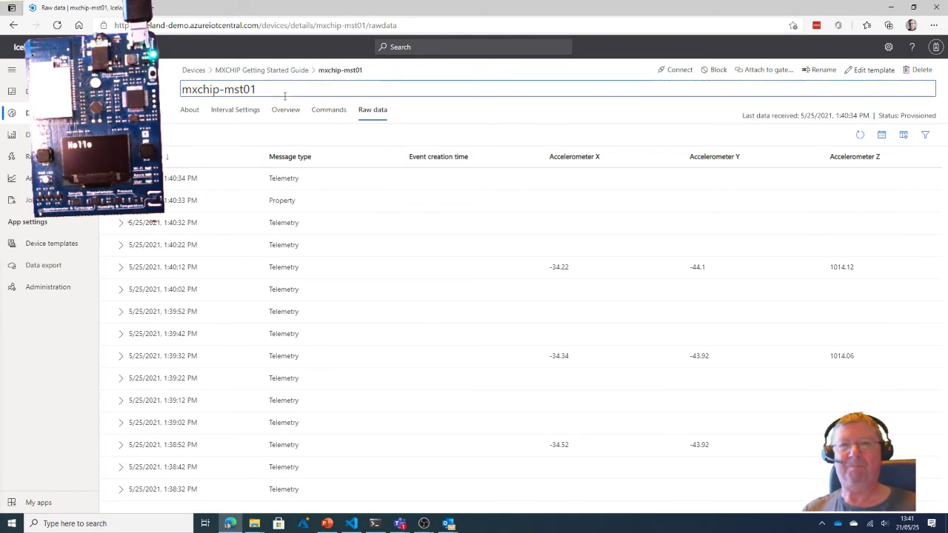
Run the Set LED state command on mxchip-mst01 twice, once to switch the LED on and once to switch it off
click(328, 111)
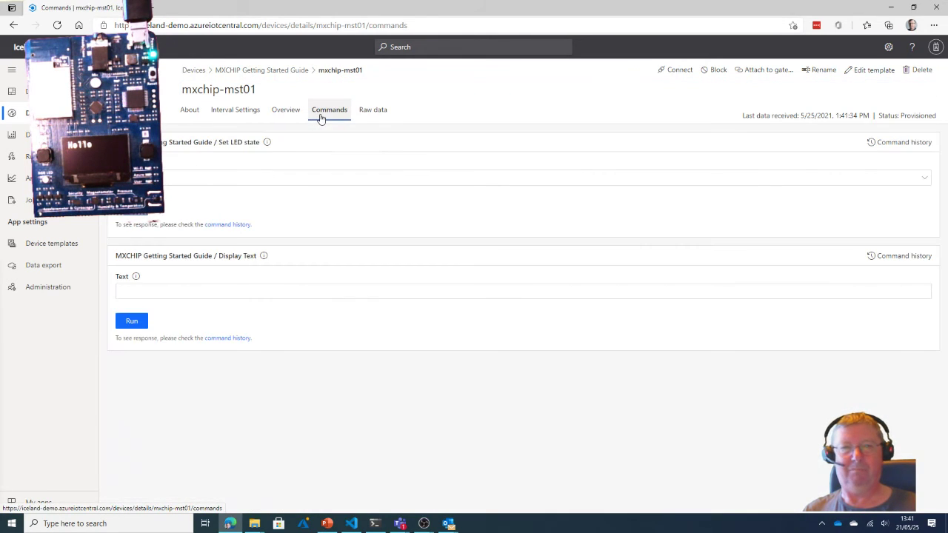
click(145, 177)
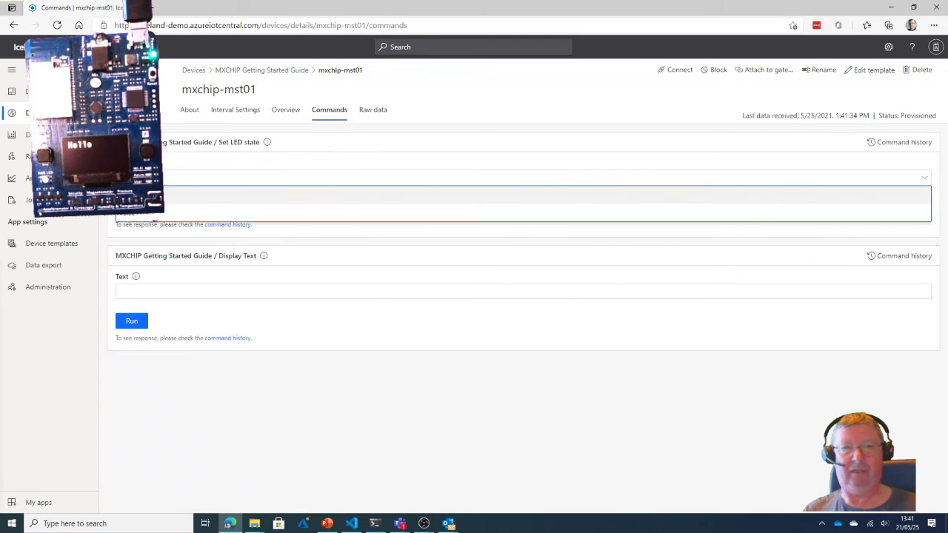
key(Return)
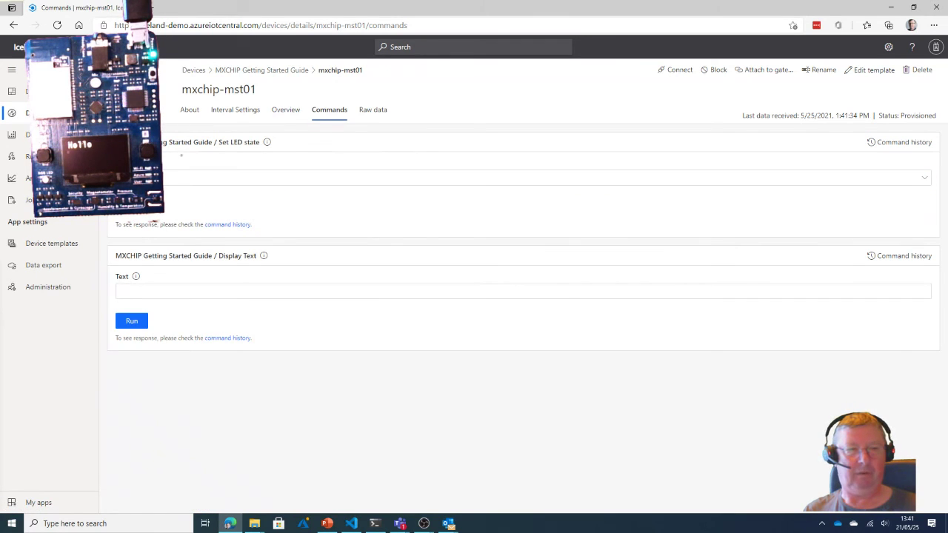
click(145, 177)
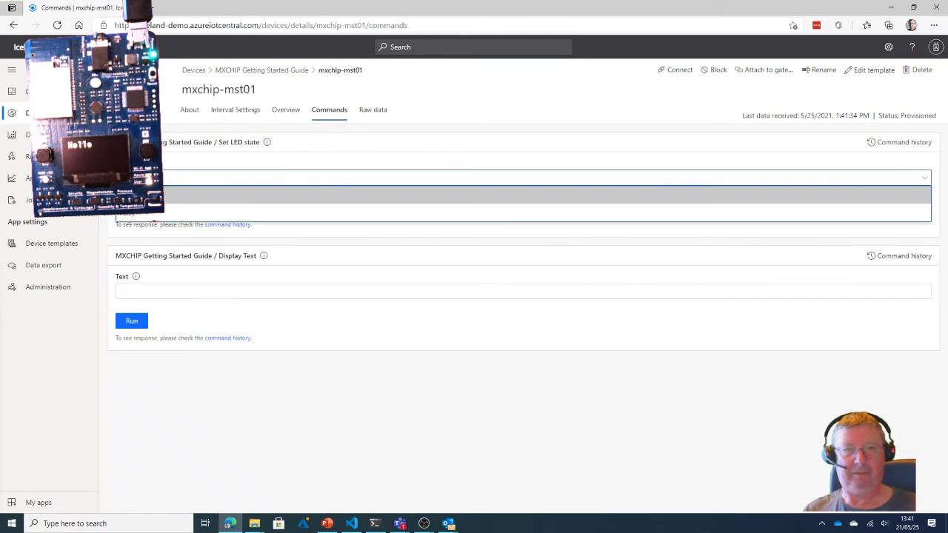
click(133, 214)
click(134, 214)
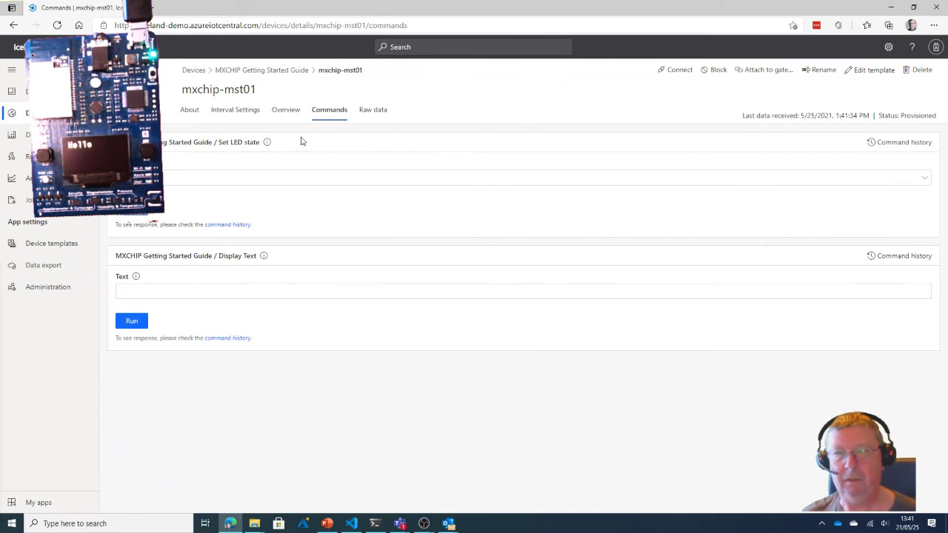
Review the latest raw data messages of mxchip-mst01 and return to its About view
click(384, 112)
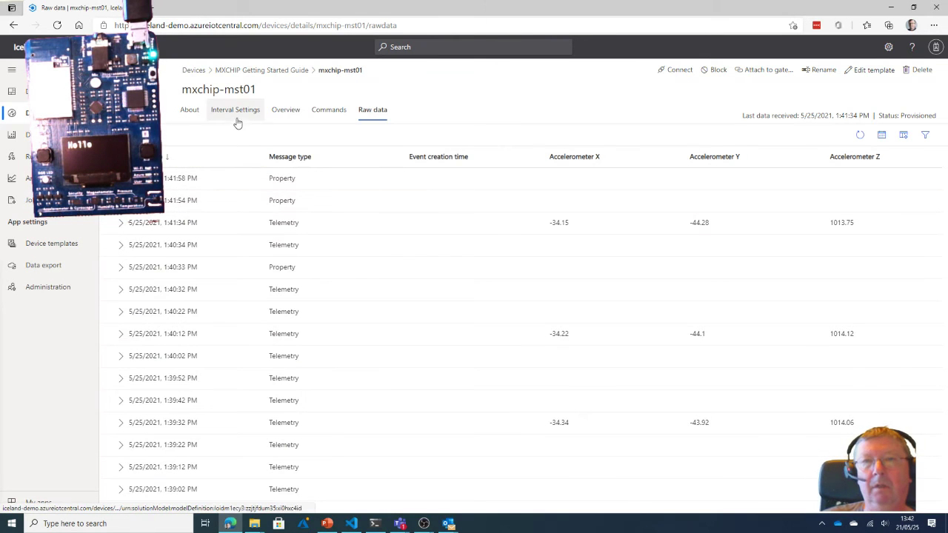
click(190, 111)
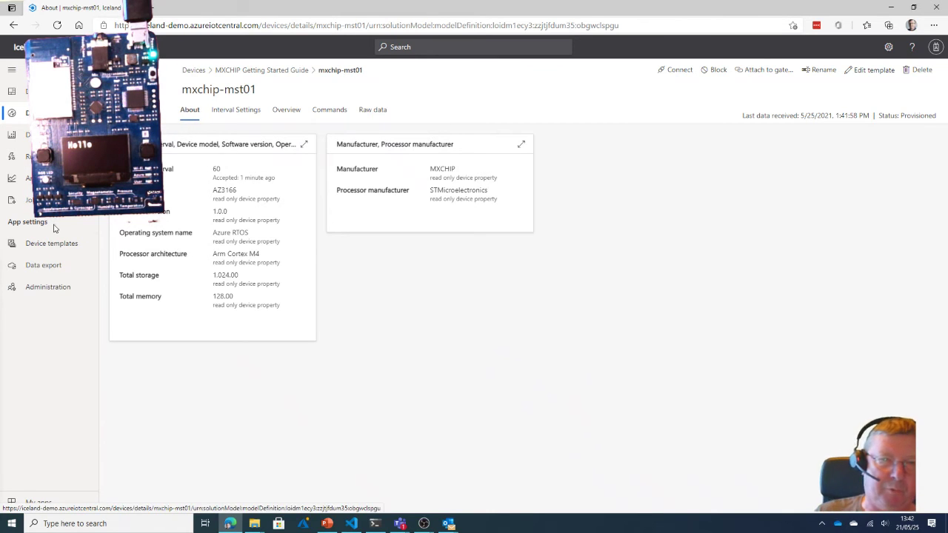
Examine the destination types offered for a new data export destination, and leave the form without creating one
click(49, 267)
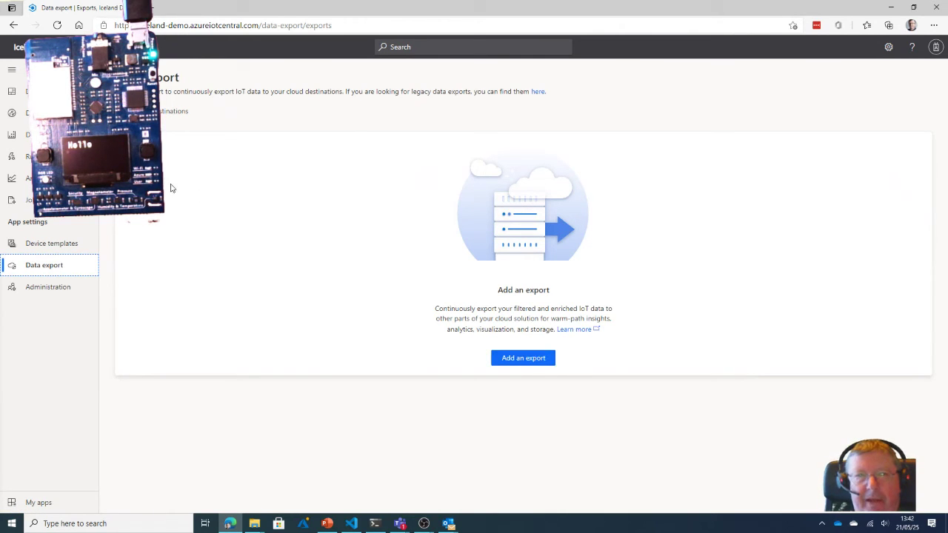
click(171, 111)
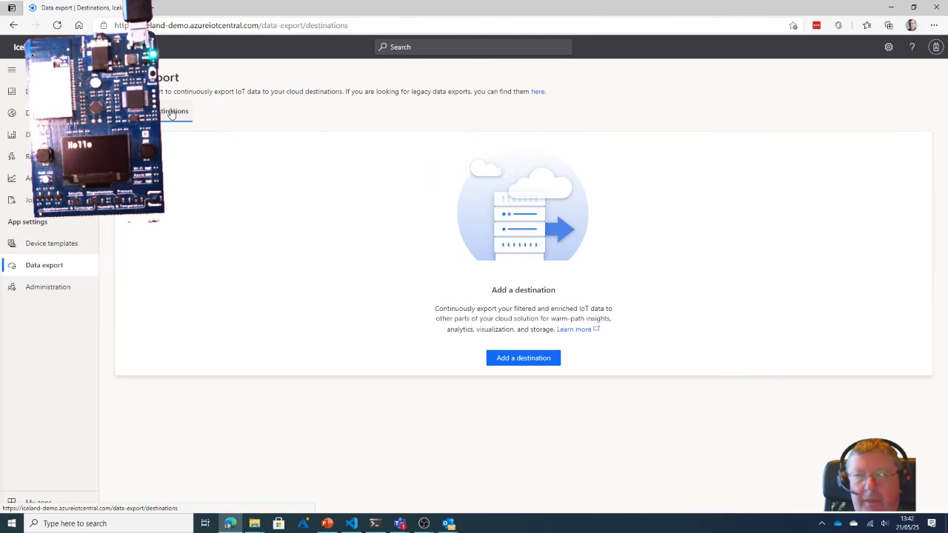
click(526, 359)
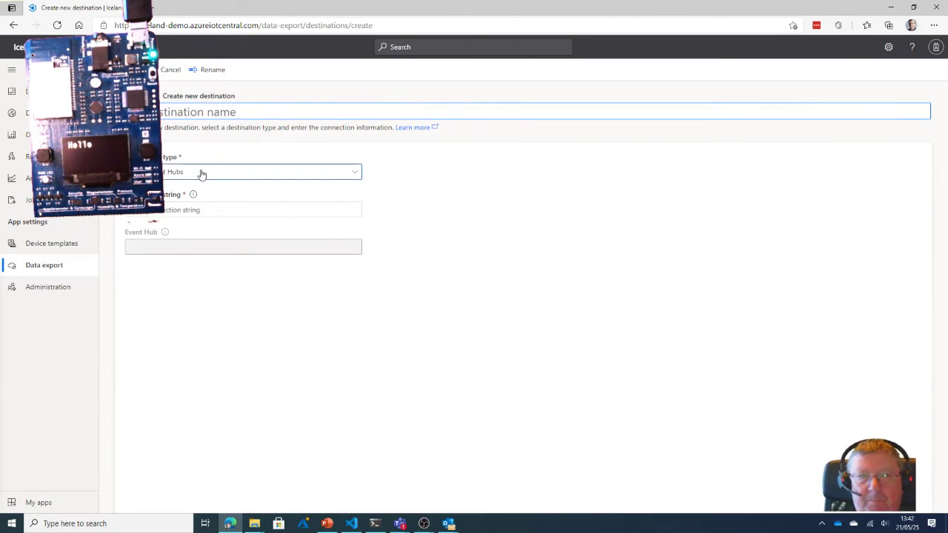
click(358, 172)
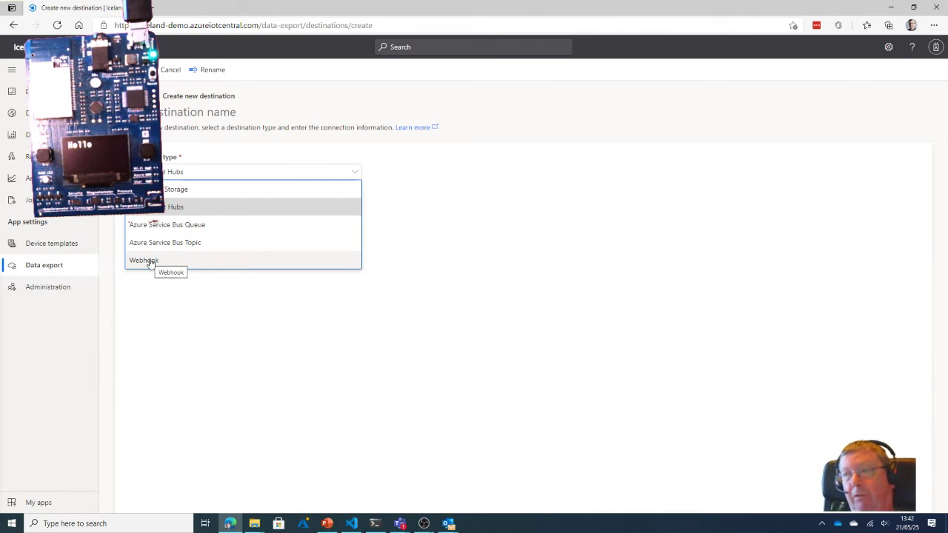
click(568, 250)
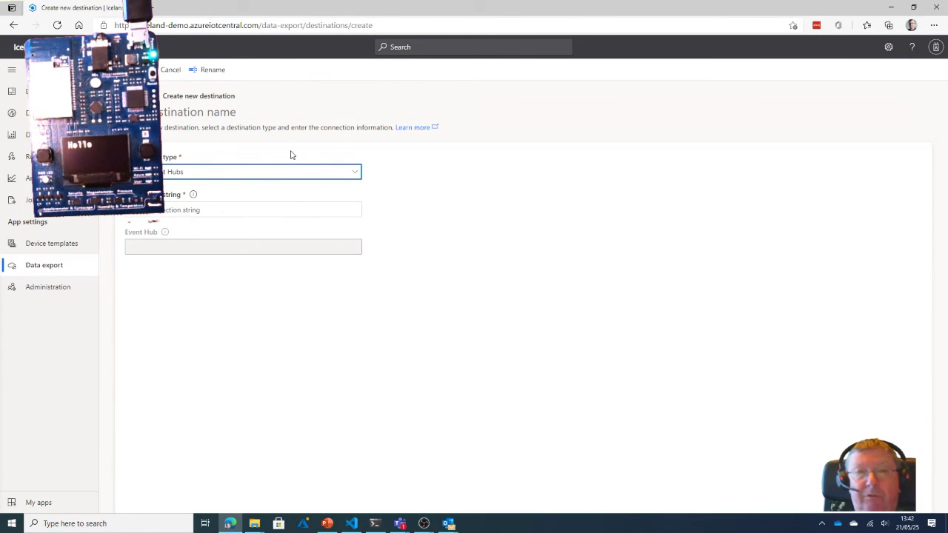
click(134, 96)
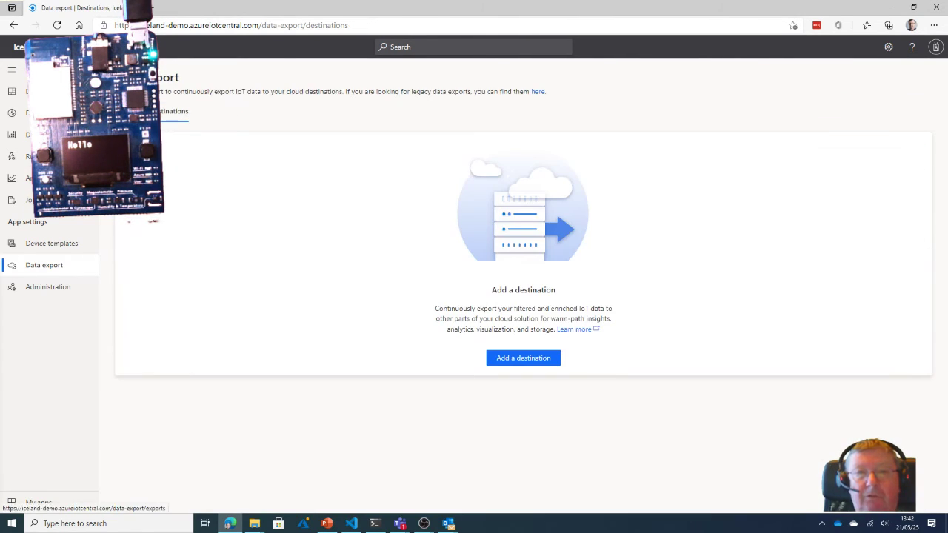
Start a new data export and examine the types of data that can be exported, leaving Telemetry selected
click(129, 111)
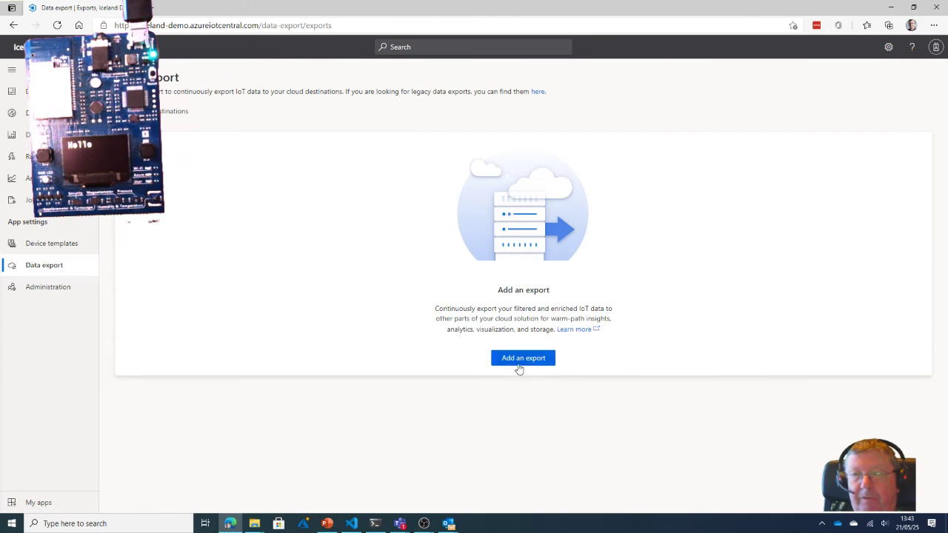
click(518, 362)
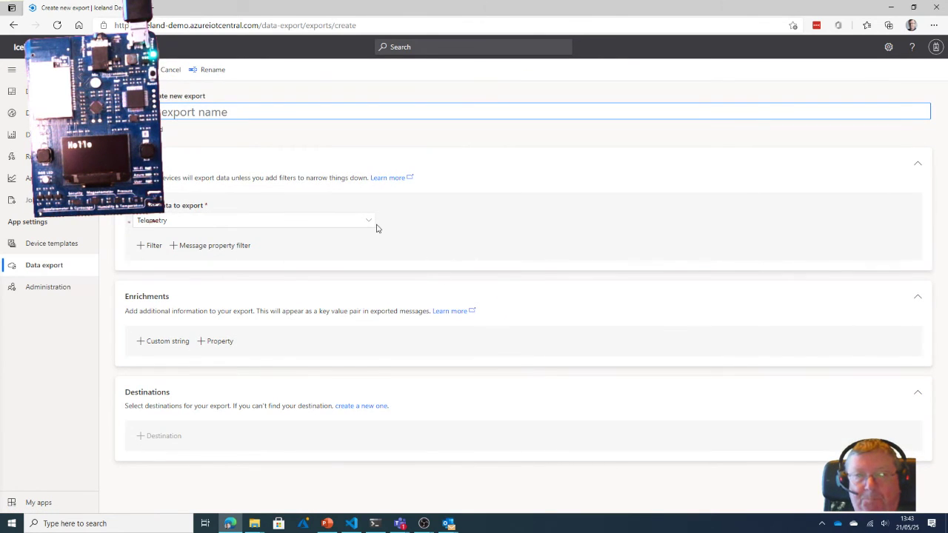
click(372, 224)
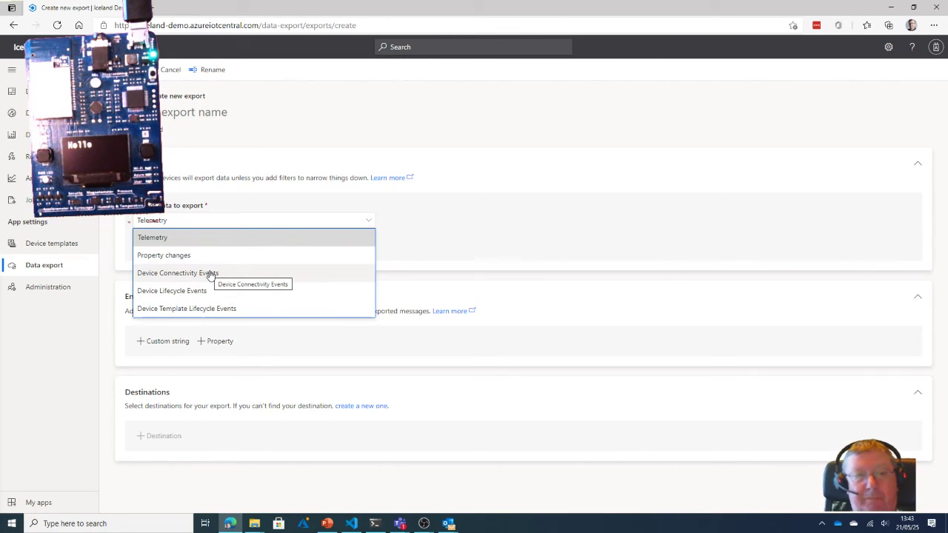
click(263, 89)
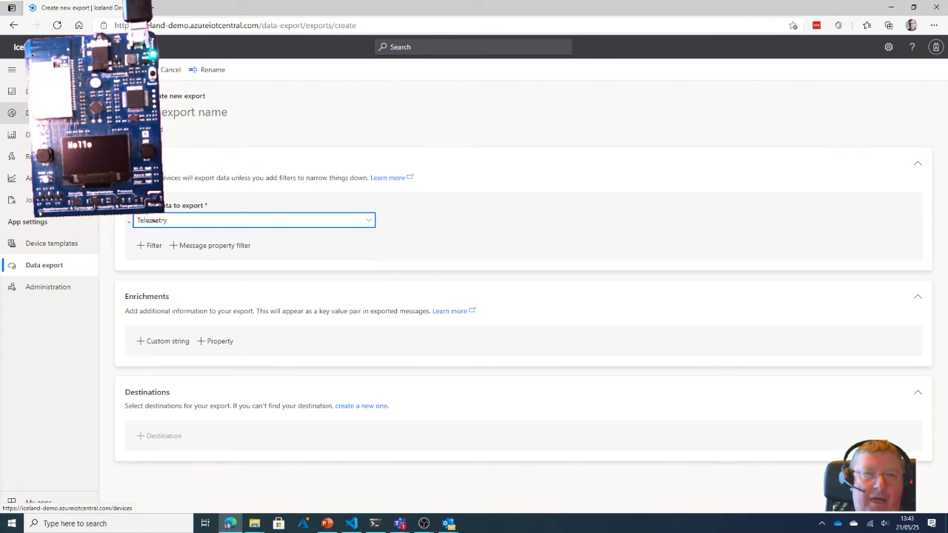
Open the mxchip-mst01 device from the device list and review its raw data
click(22, 113)
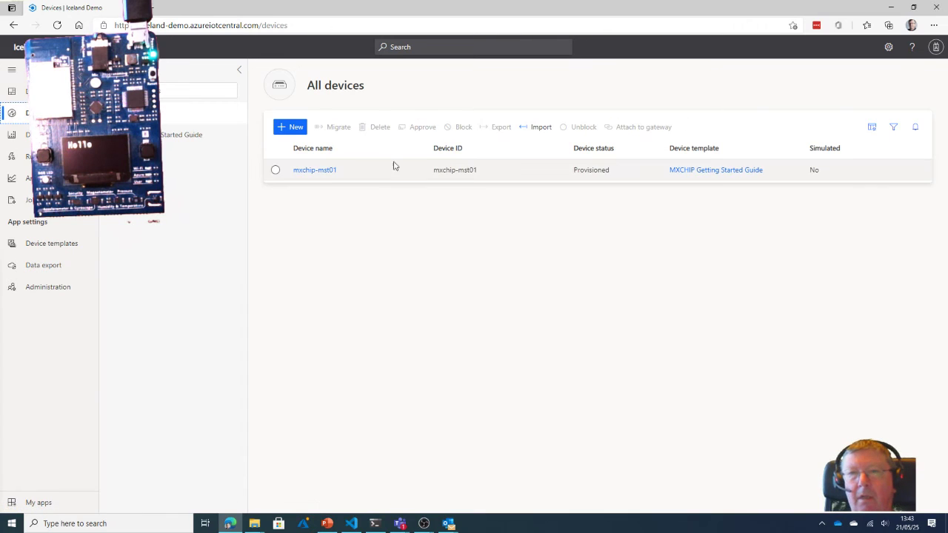
click(333, 170)
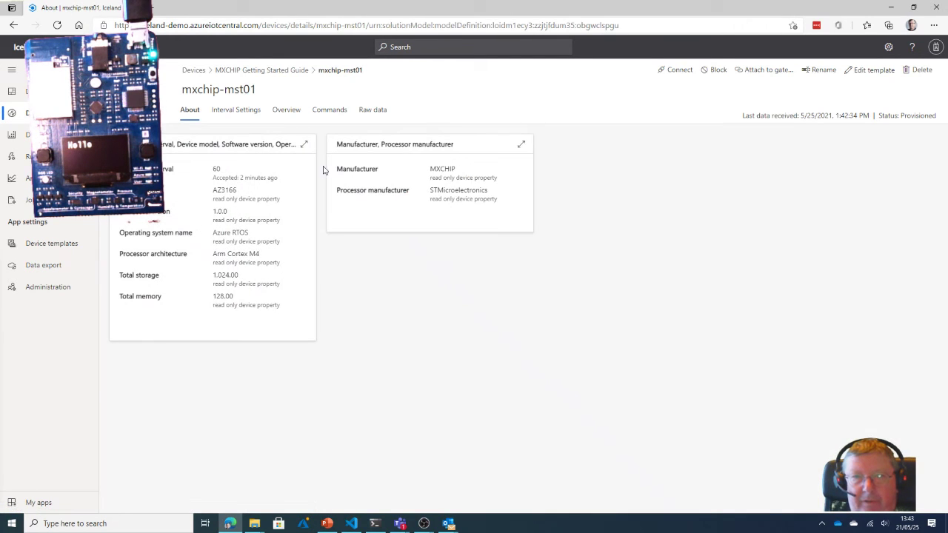
click(375, 111)
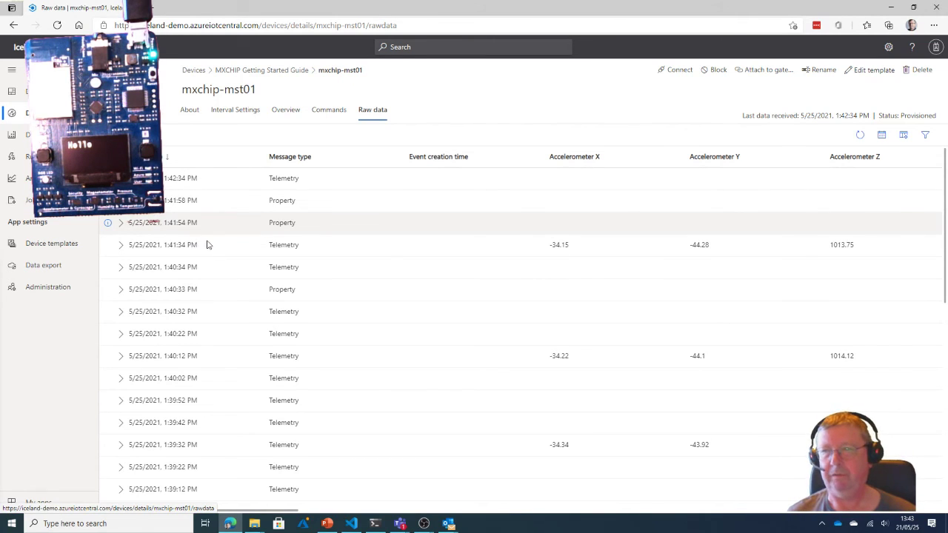
Minimize the browser, both File Explorer windows, the command prompt and Visual Studio Code to reveal the desktop
click(890, 12)
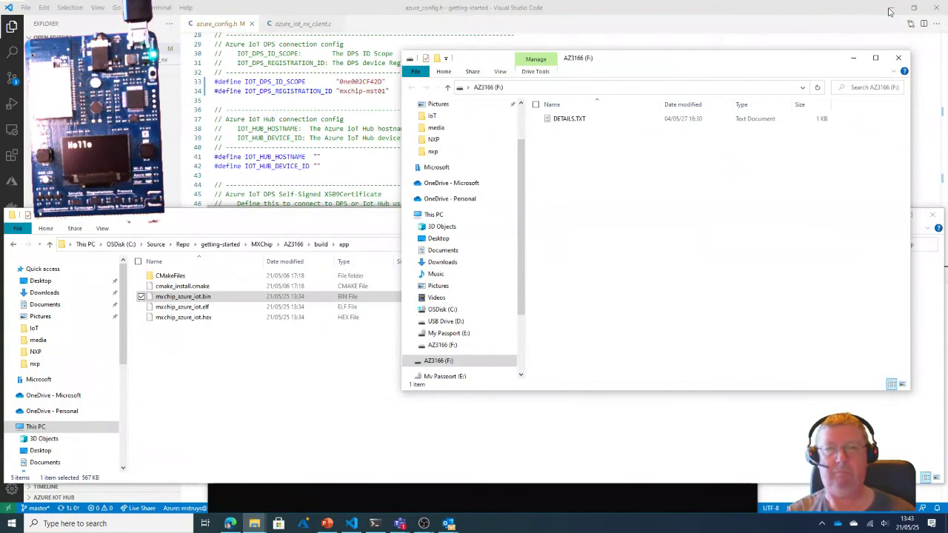
click(853, 58)
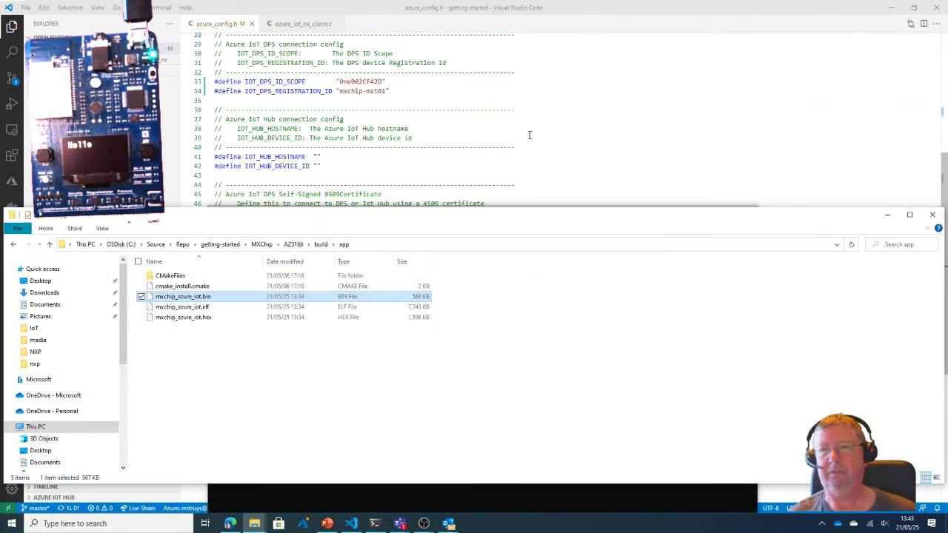
click(887, 215)
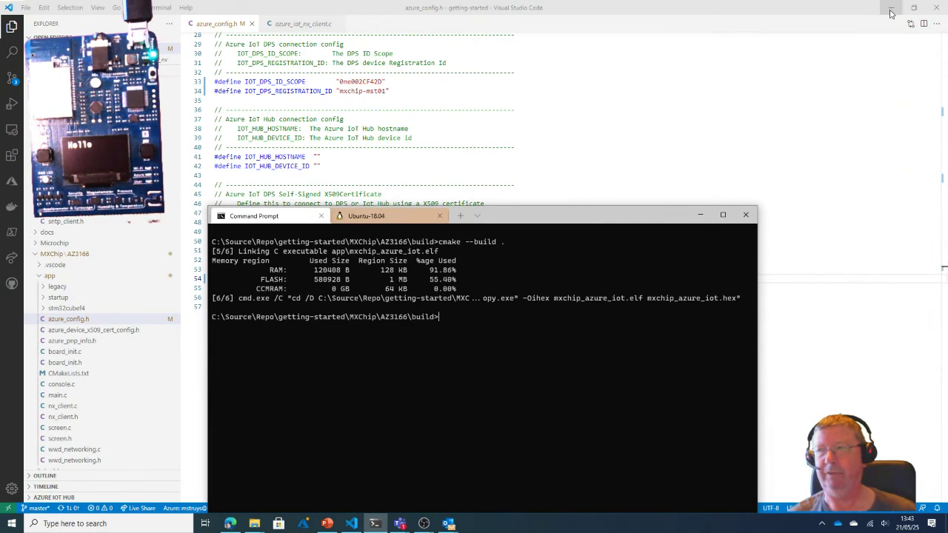
click(700, 214)
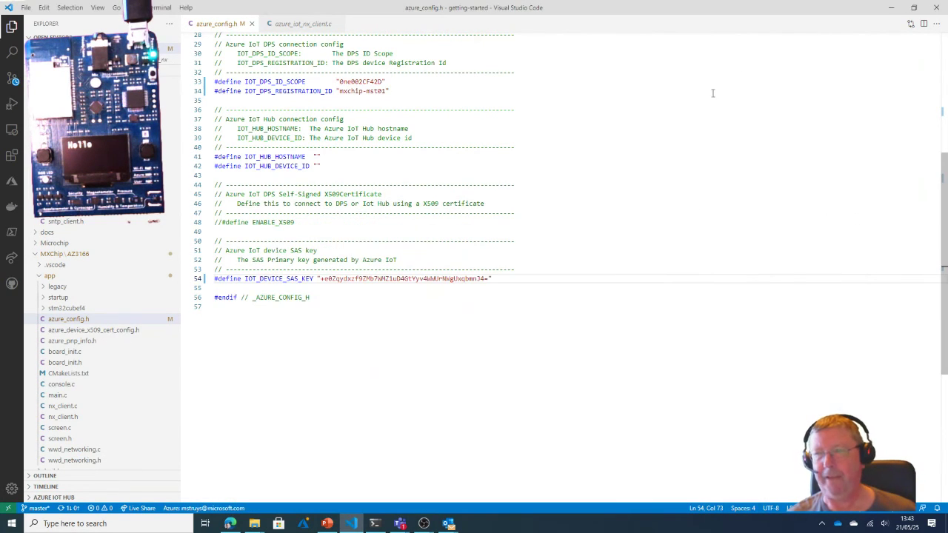
click(891, 7)
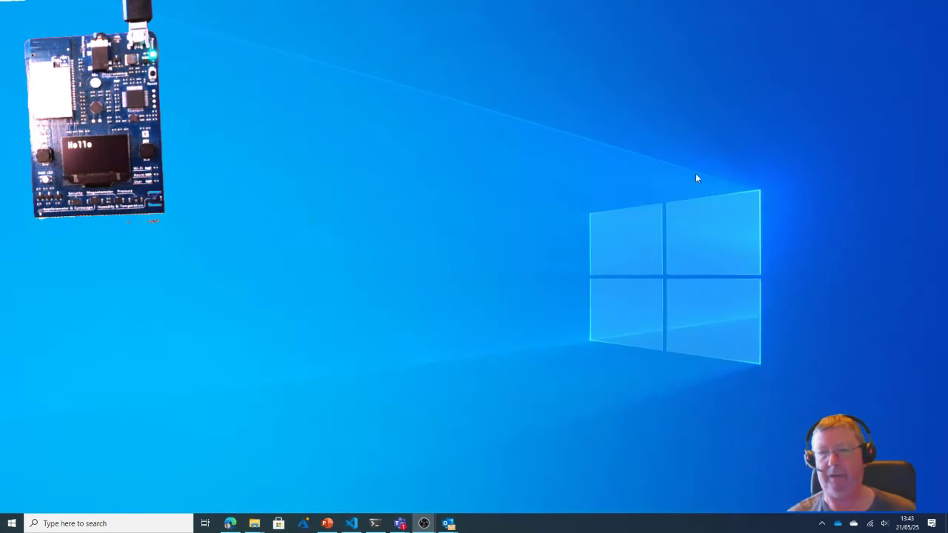
Switch to the PowerPoint presentation and start the slide show from slide 18, "So what's stopping you from making things happen?"
click(327, 524)
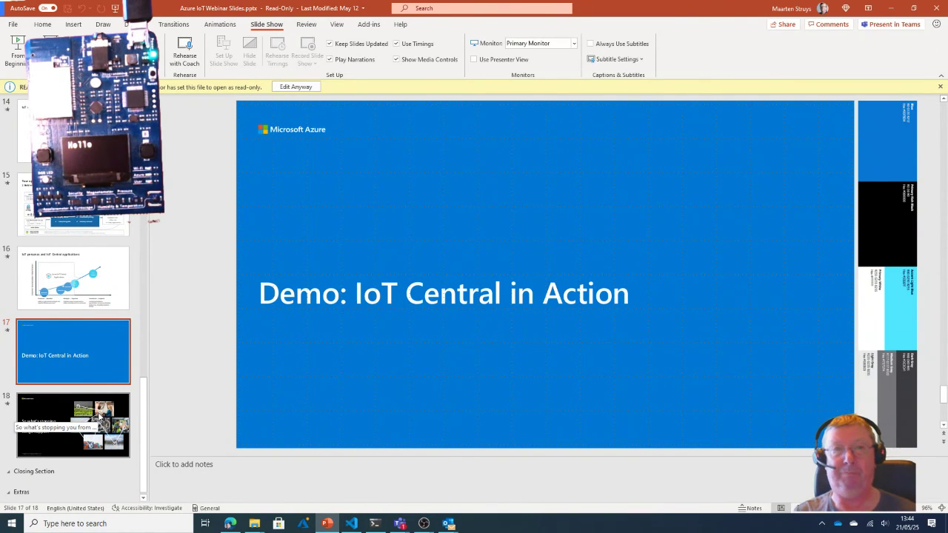
click(100, 419)
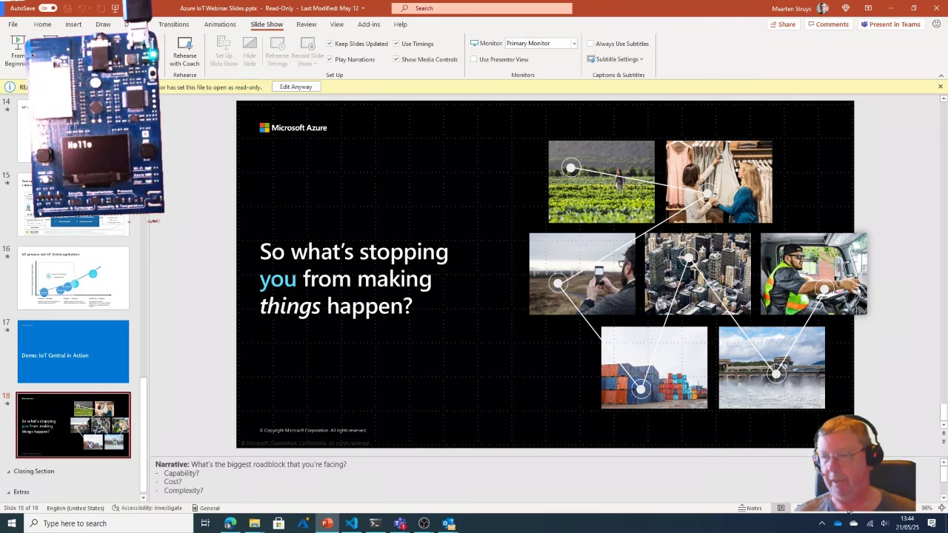
key(shift+F5)
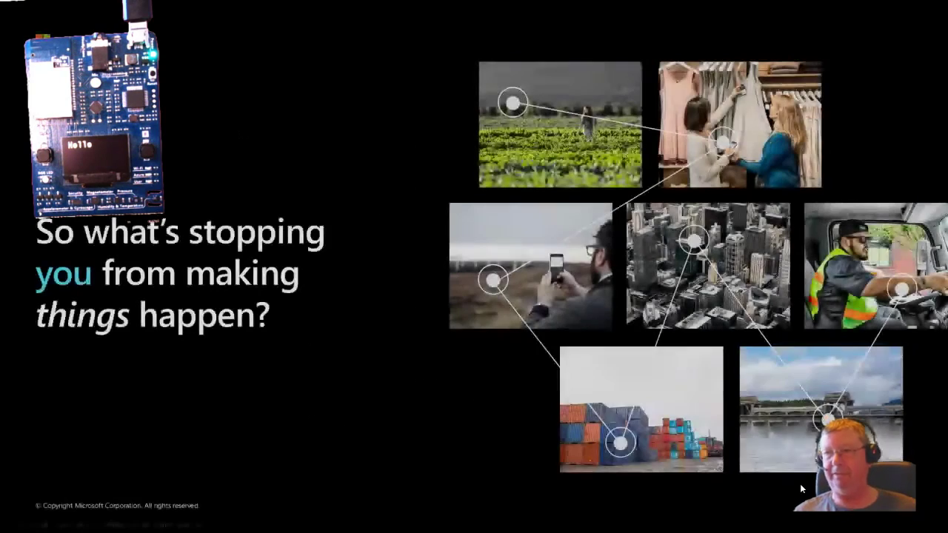